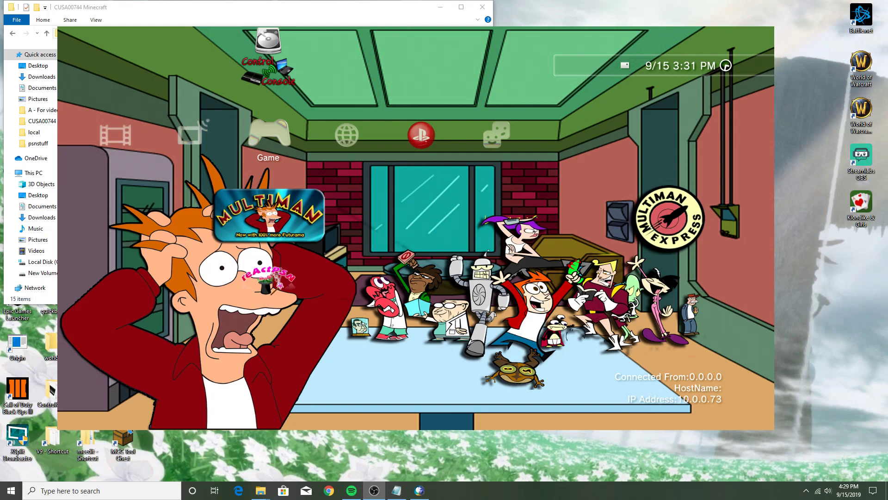
- Launch multiMAN from the Game column of the PS3 home menu
key("Up")
key("Down")
key("Up")
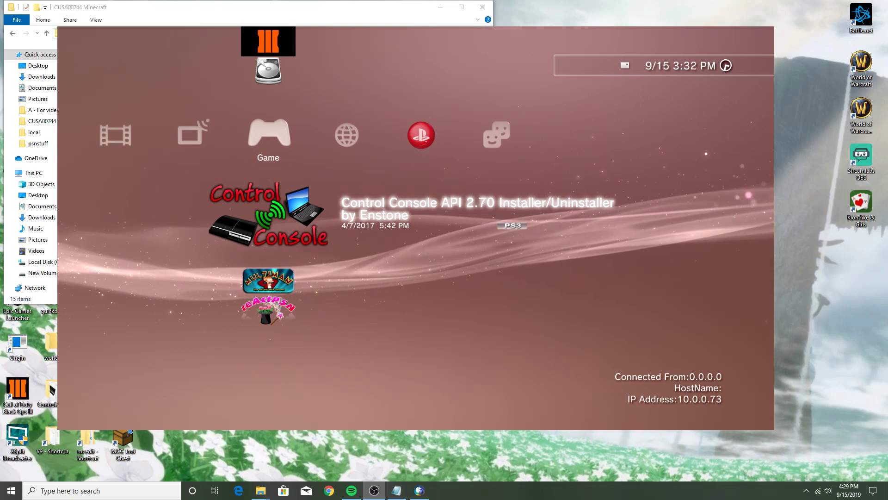
key("Down")
key("Return")
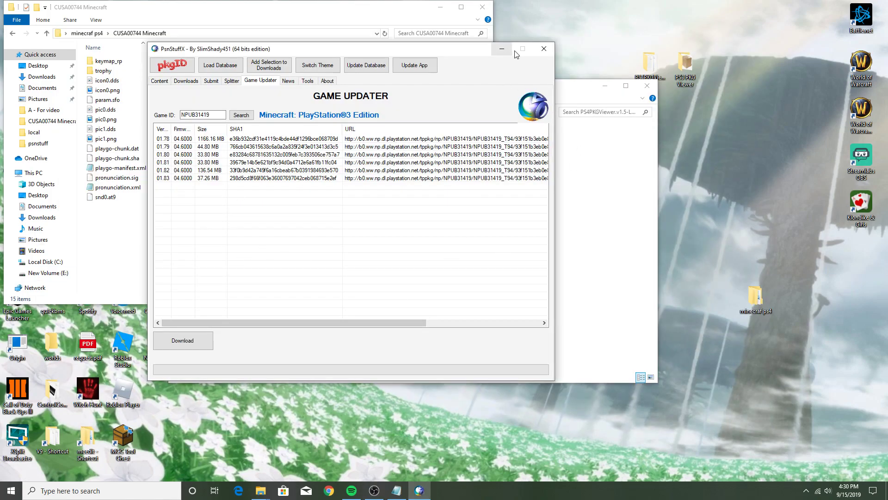
- Close PsnStuffX and the PS4PKGViewer and CUSA00744 Minecraft folder windows
left_click(544, 49)
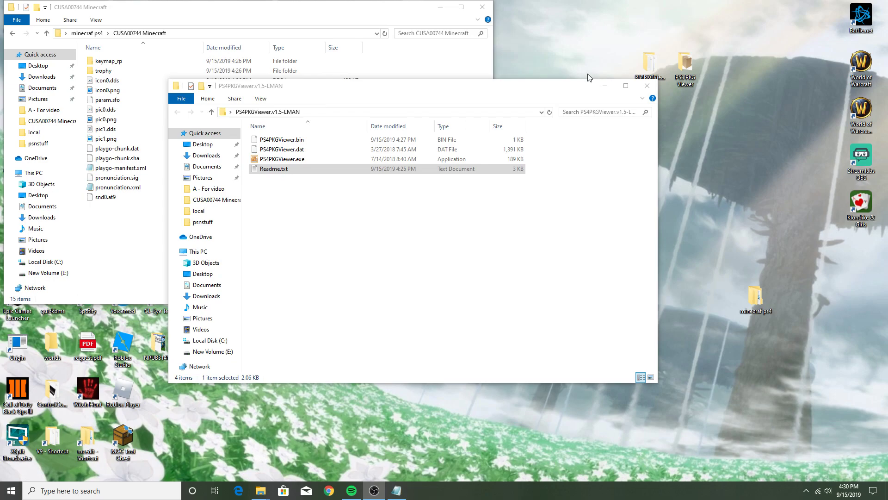
left_click(646, 86)
left_click(486, 10)
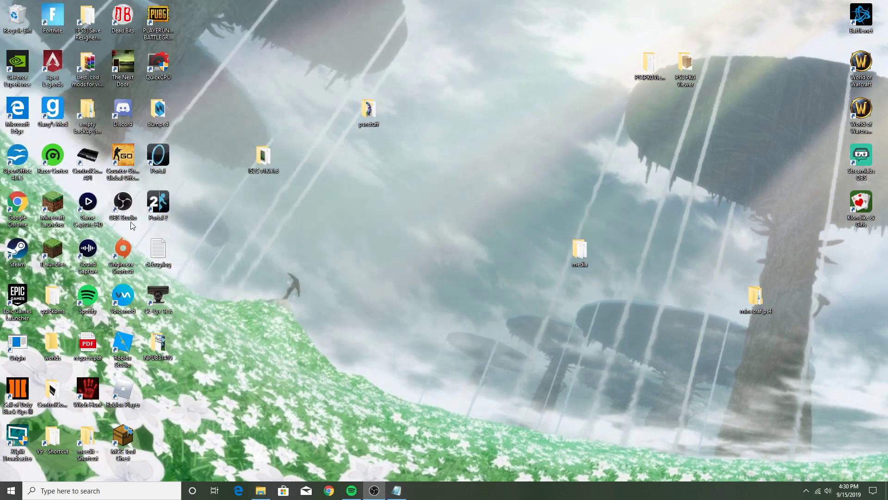
- Launch FileZilla and dismiss its update dialog without installing the new version
key("super+s")
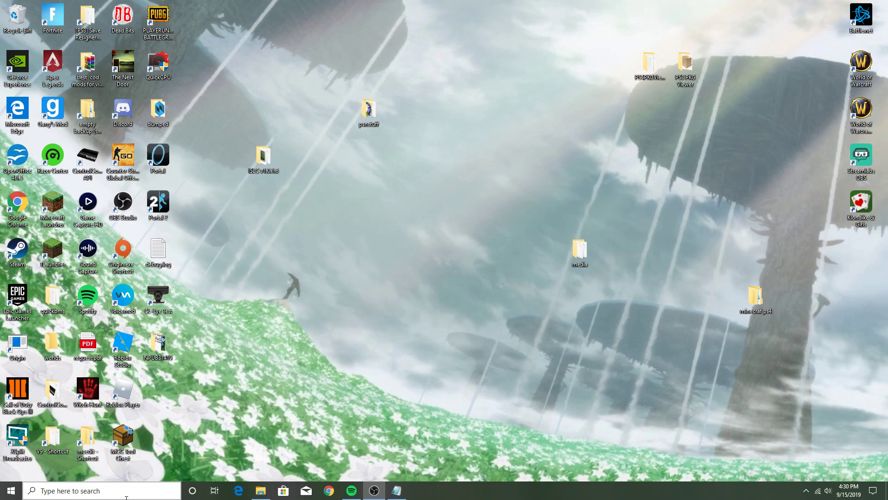
type("f")
left_click(93, 241)
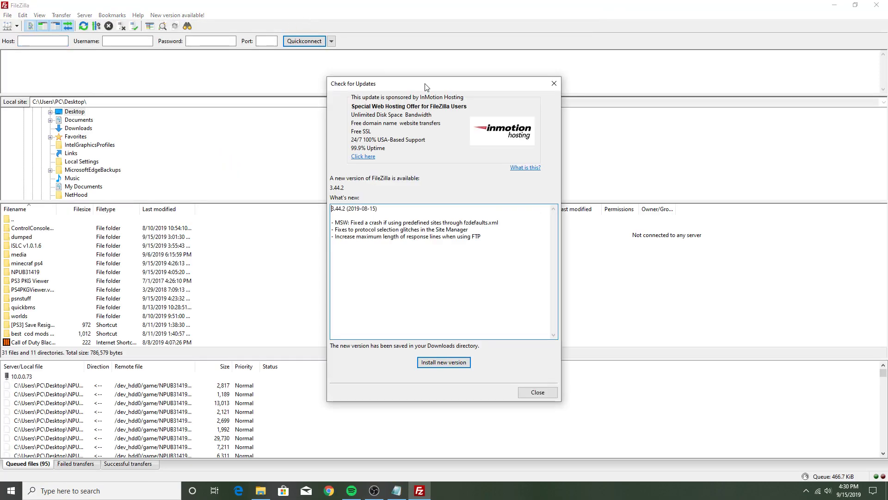
left_click(538, 392)
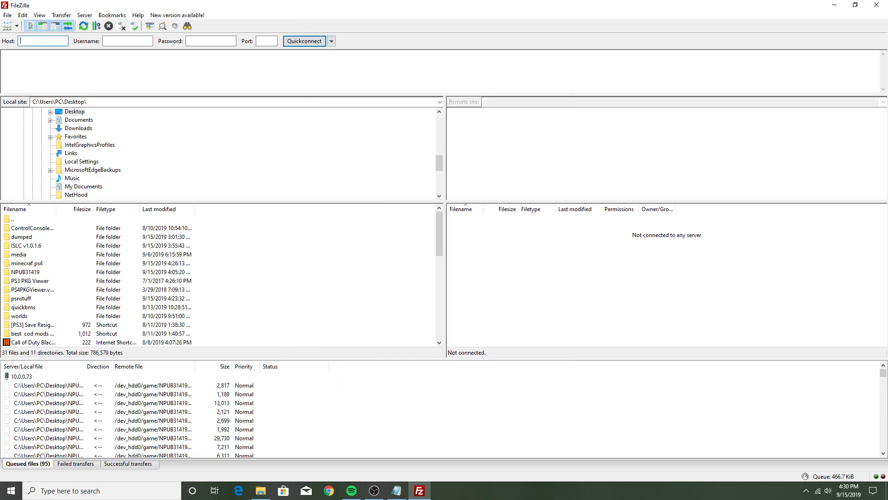
- Enter 10.0.0.61 as the FTP host address
key("alt+Tab")
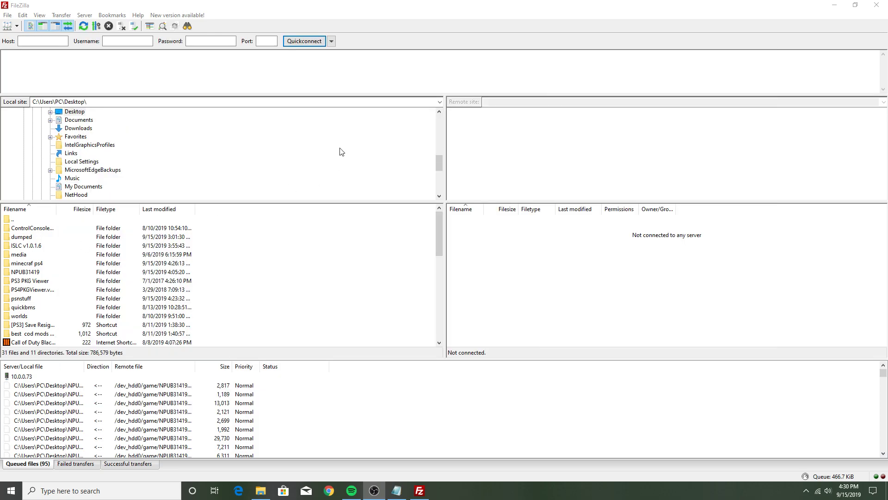
left_click(27, 41)
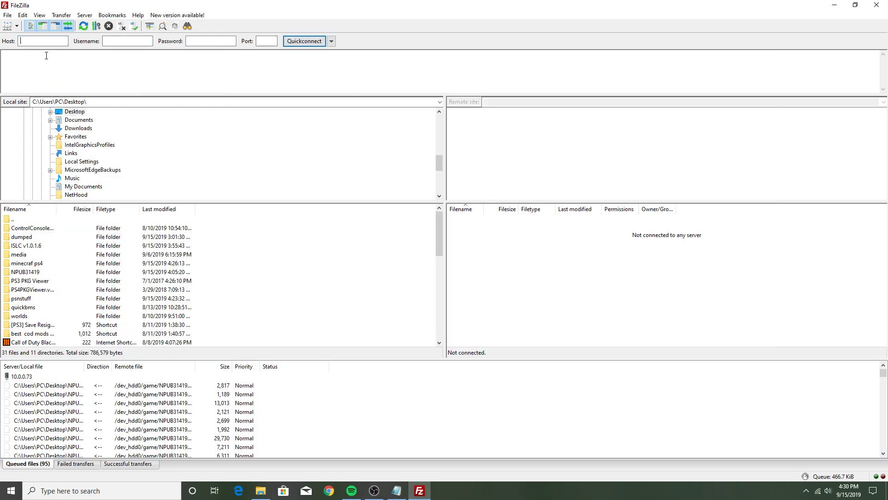
type("100")
type(".0.0.61")
- Connect to the recently used server 10.0.0.73 and accept the insecure FTP connection
left_click(331, 40)
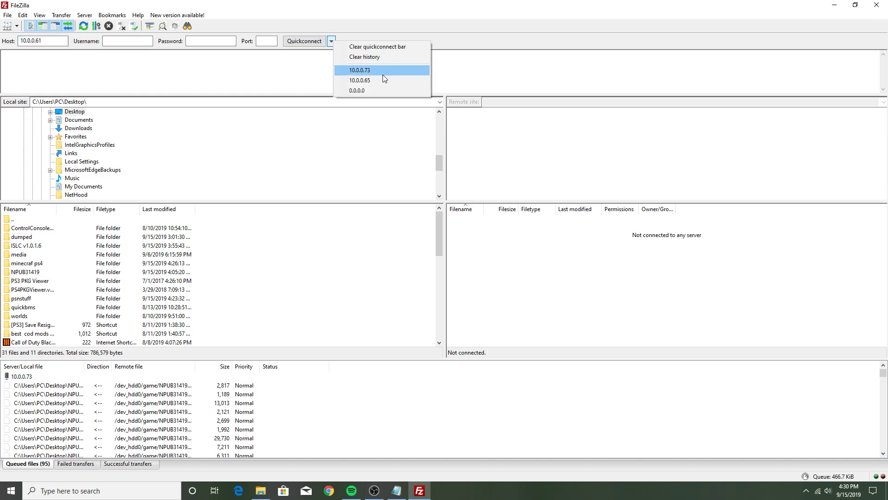
left_click(382, 72)
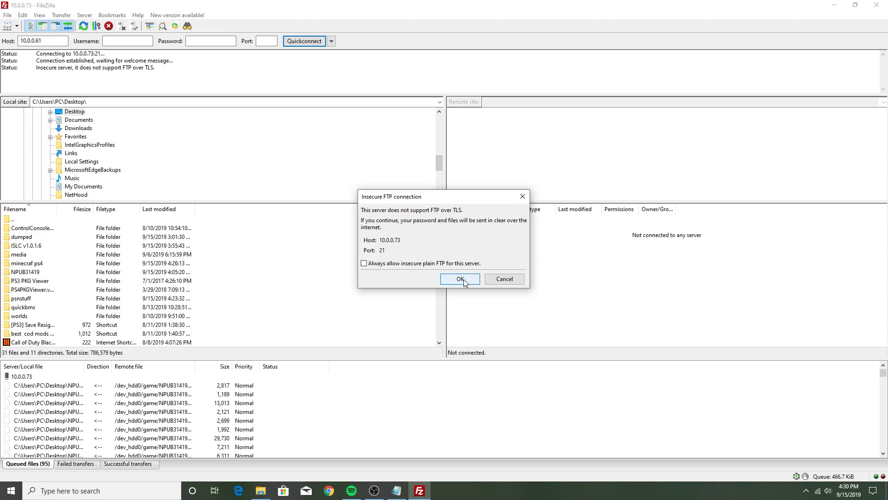
left_click(463, 280)
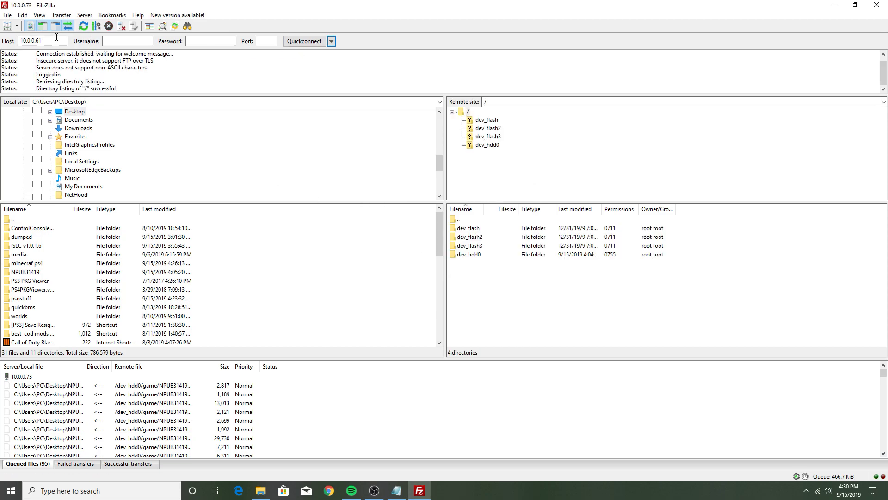
- Open the remote folder /dev_hdd0/game/NPUB31419 on the console
double_click(470, 257)
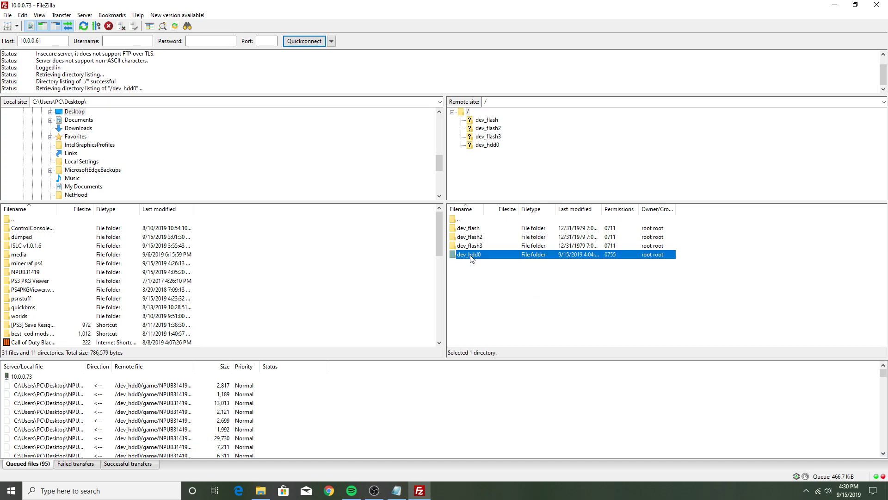
double_click(472, 274)
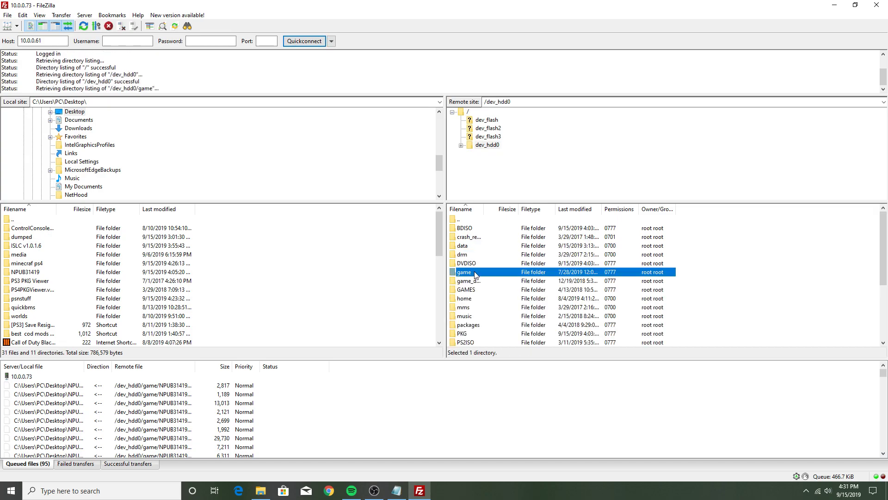
scroll(473, 281, "down", 10)
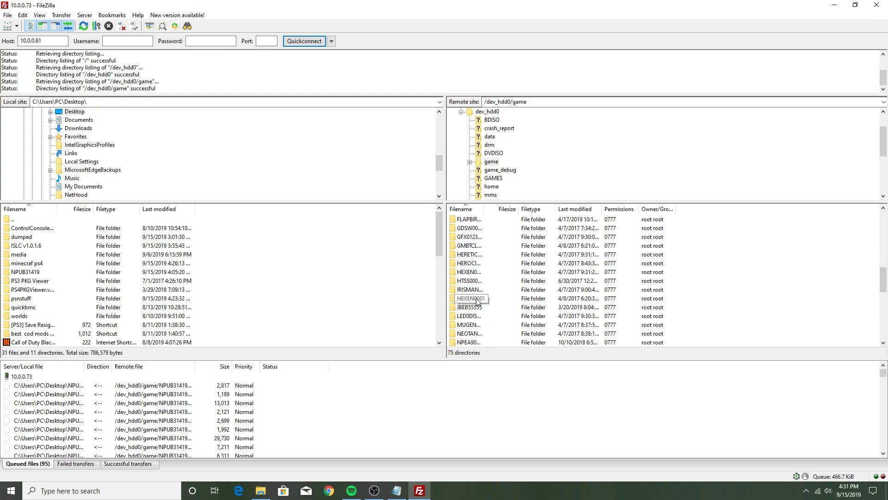
scroll(476, 313, "down", 2)
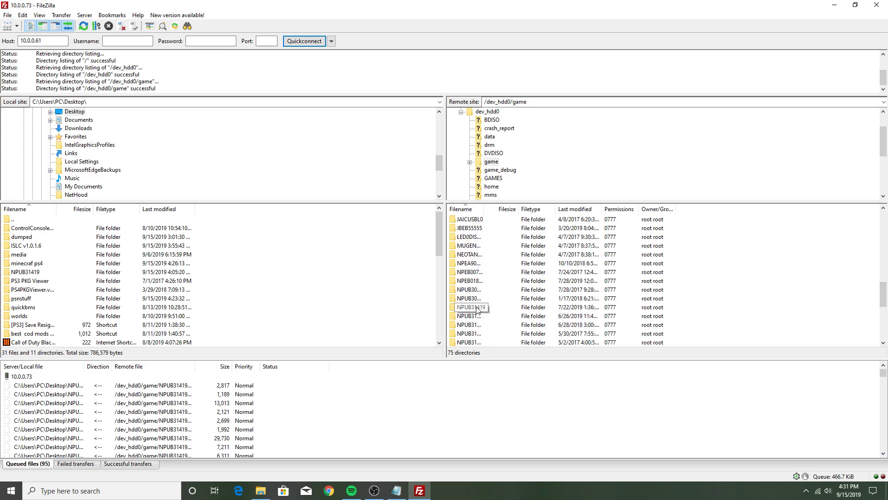
double_click(476, 308)
- Return to the remote game folder and select NPUB31419, with the local side set to the Desktop folder
left_click(507, 186)
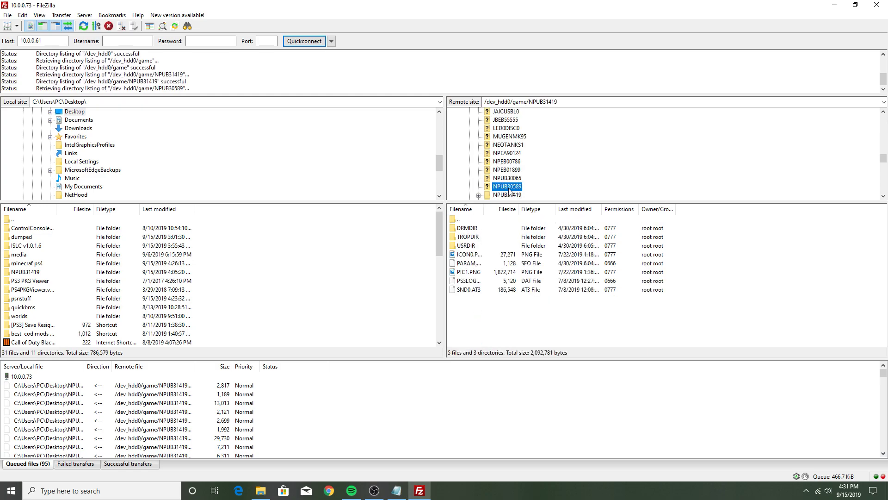
scroll(506, 170, "up", 10)
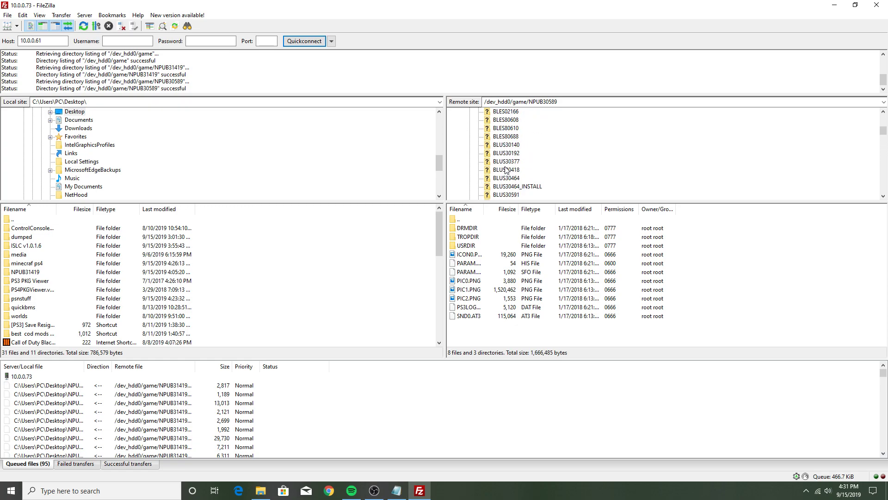
scroll(506, 172, "up", 6)
left_click(497, 169)
scroll(500, 284, "down", 15)
scroll(500, 283, "up", 8)
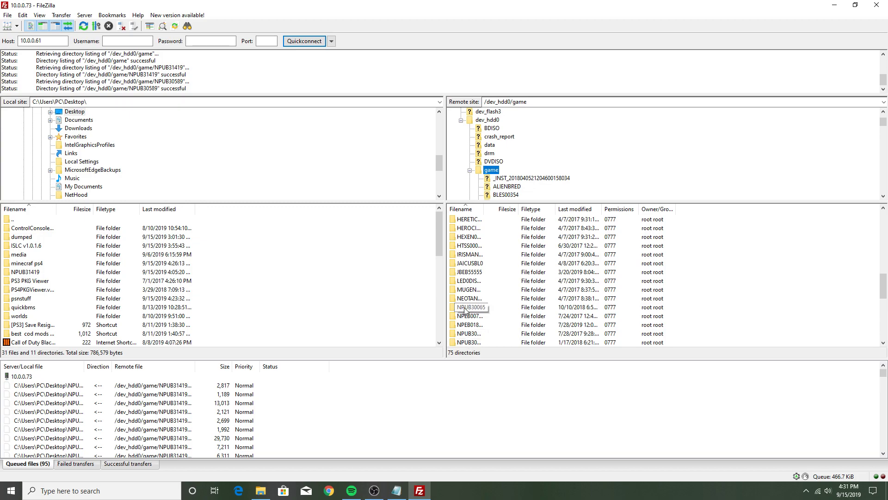
scroll(464, 300, "down", 2)
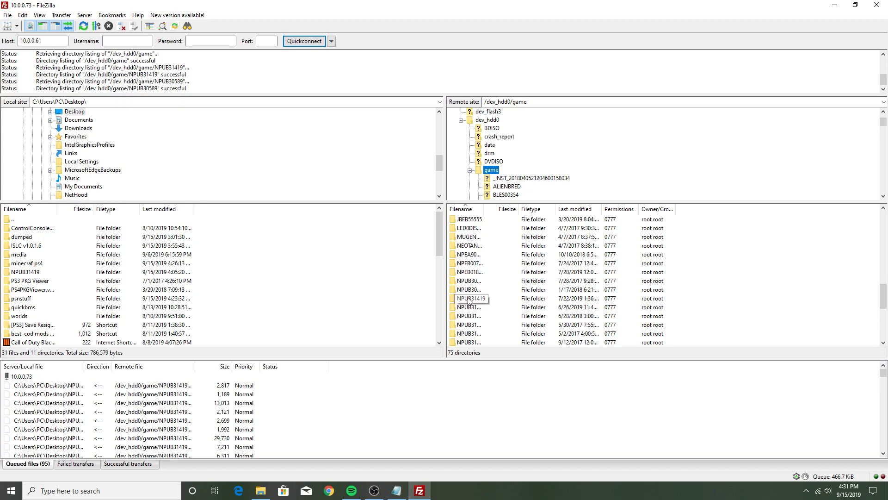
left_click(469, 300)
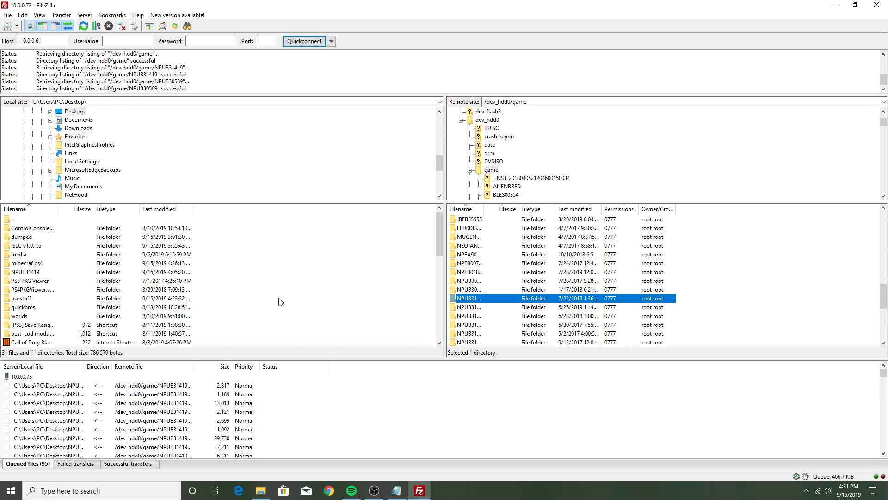
left_click(74, 113)
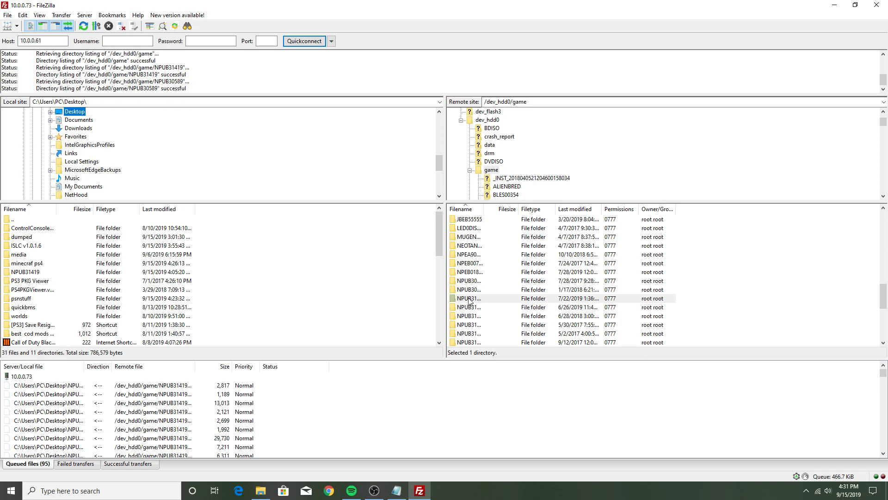
- Close FileZilla and search in Chrome for "minecraft ps3 regions", opening the GameFAQs data page for Minecraft: PlayStation 3 Edition
left_click(876, 4)
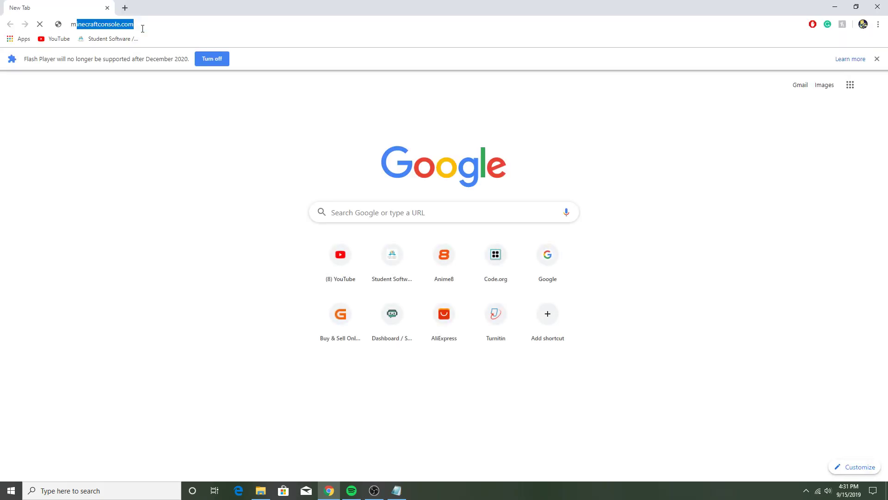
type("ime")
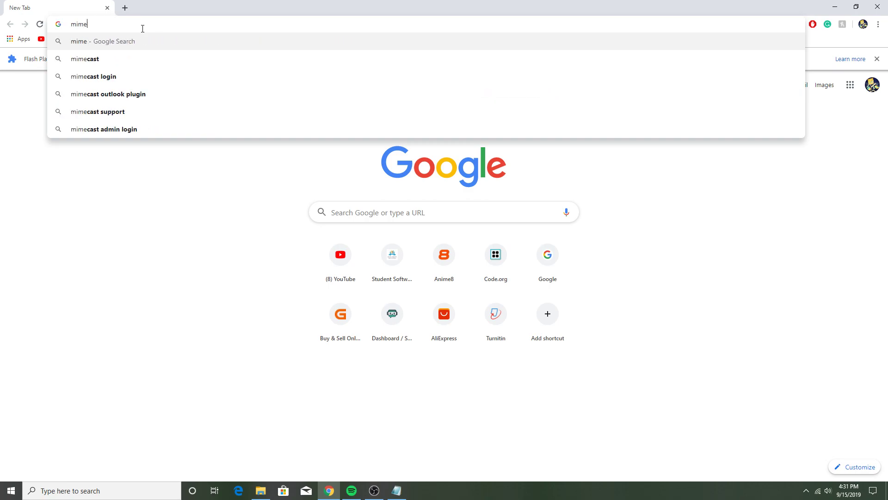
key("BackSpace")
key("BackSpace")
type("necraft")
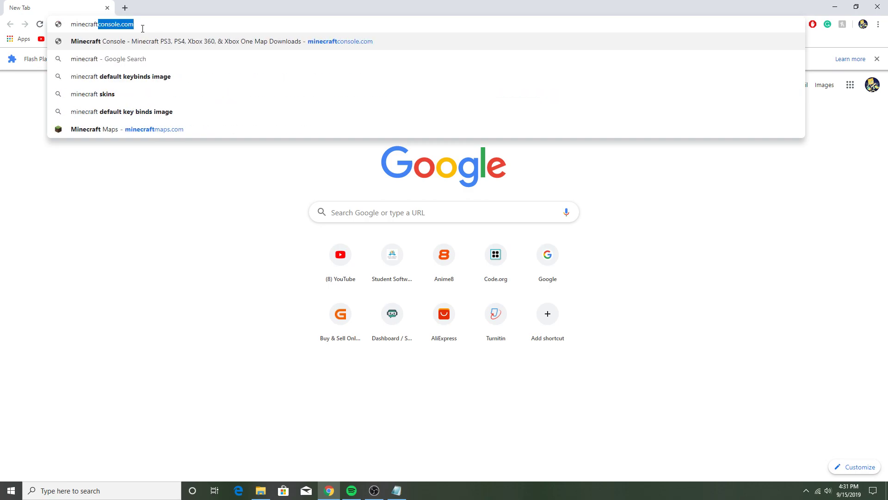
type(" ps3 regions")
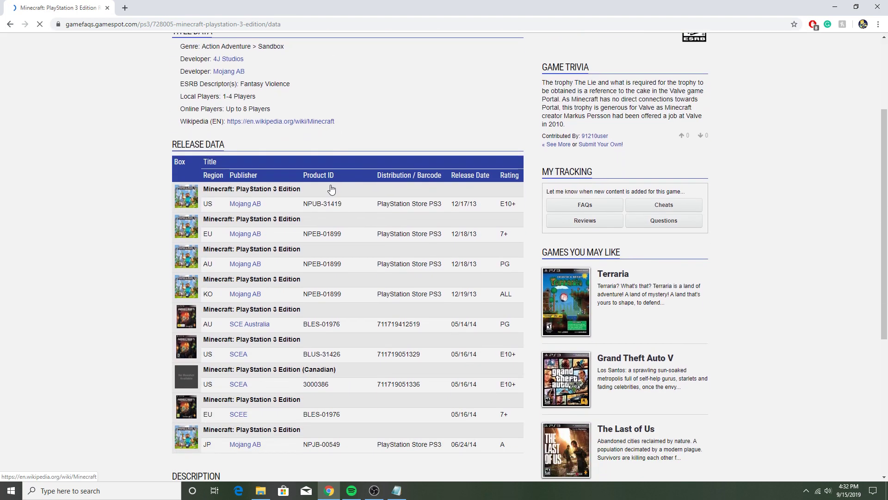
- Copy the US PlayStation Store product ID NPUB-31419 from the release data table
left_click_drag(305, 203, 354, 199)
key("ctrl+c")
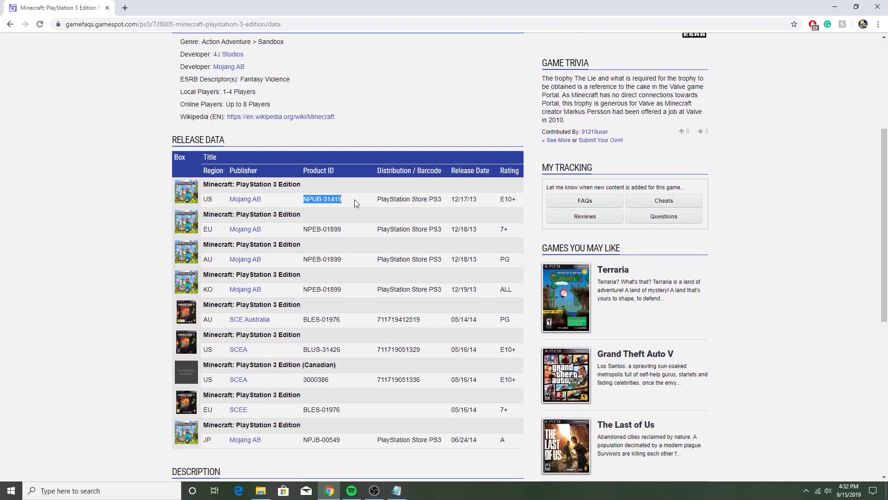
- Dismiss the survey pop-up and examine the product IDs of the other regional releases in the release data table
left_click_drag(303, 229, 325, 230)
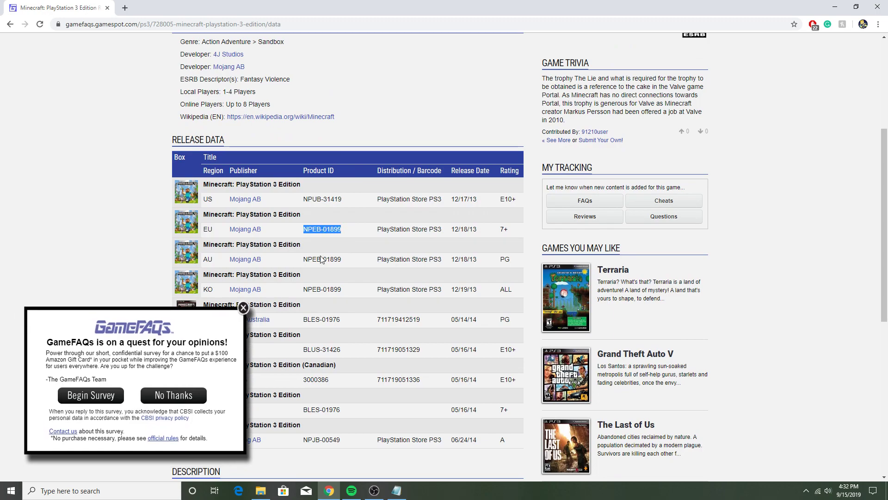
left_click(238, 311)
left_click_drag(304, 261, 329, 257)
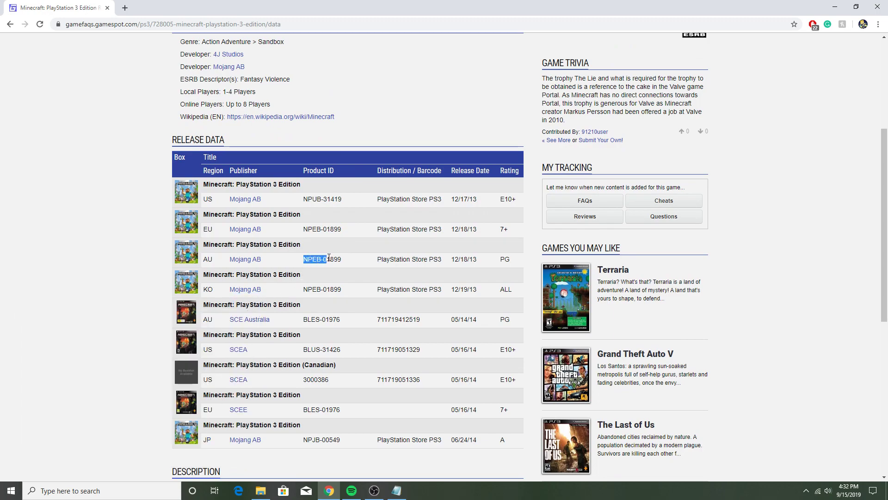
left_click(334, 260)
left_click_drag(306, 321, 337, 318)
left_click_drag(304, 350, 338, 351)
left_click(317, 378)
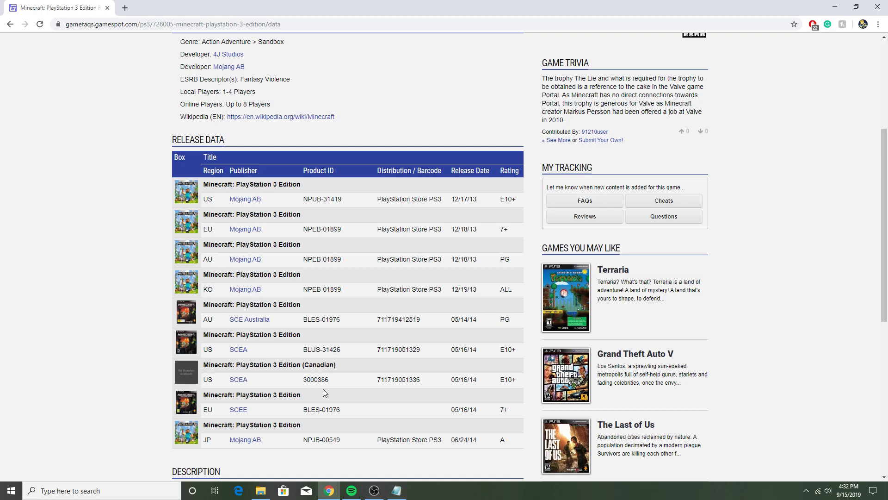
left_click_drag(304, 412, 349, 412)
left_click_drag(302, 441, 333, 438)
left_click(318, 434)
- Close Chrome and launch psnstuff_x64.exe from the psnstuff folder on the desktop
left_click(877, 6)
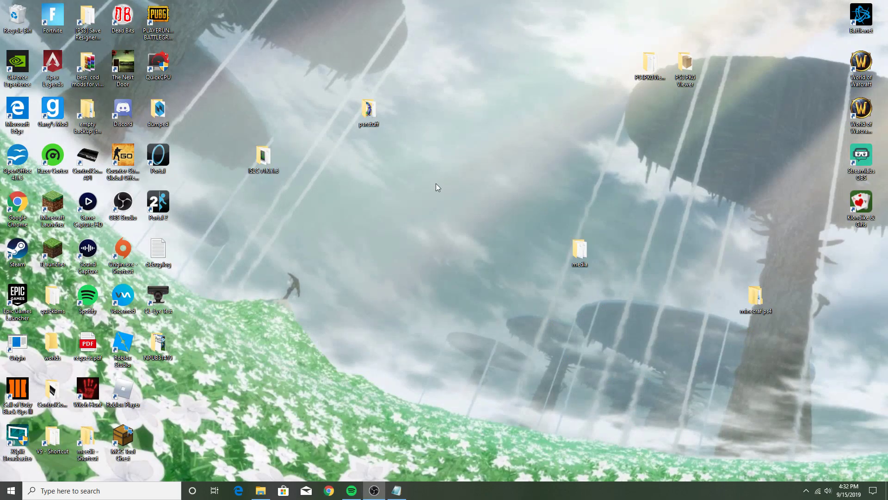
double_click(368, 110)
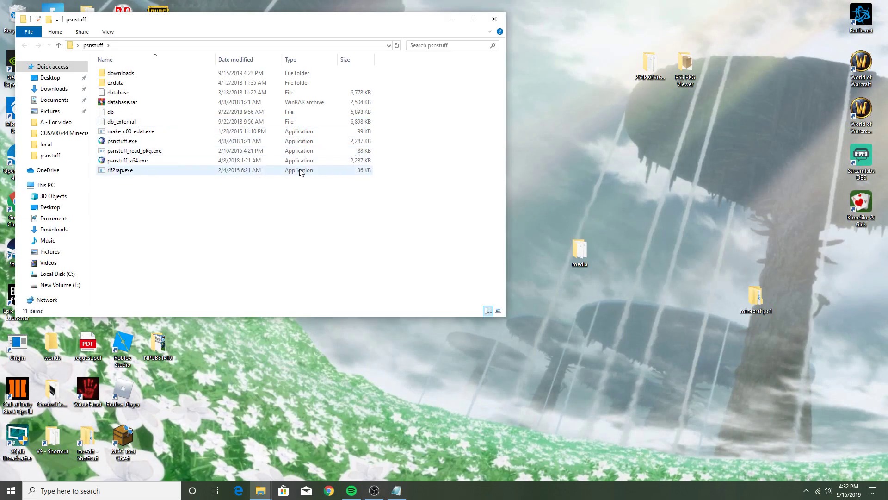
double_click(171, 161)
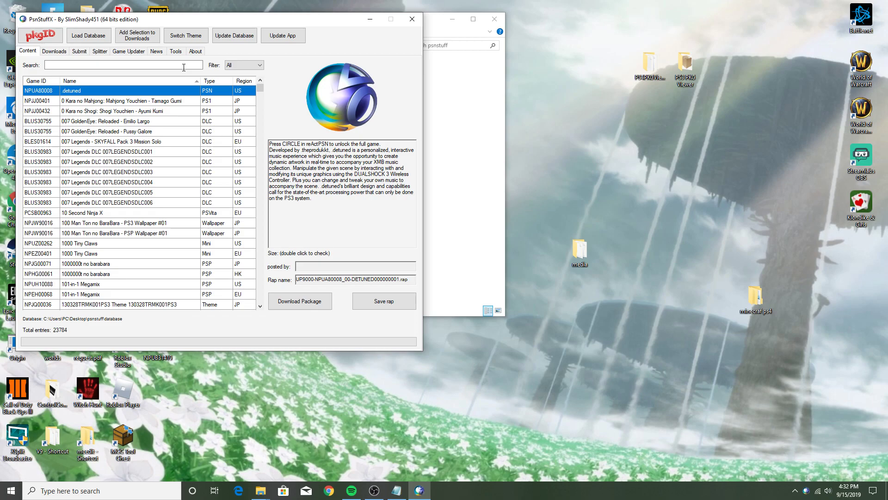
- Search the PsnStuffX content database for NPUB31419, using the copied product ID without its hyphen
left_click_drag(229, 23, 301, 30)
left_click(223, 71)
key("ctrl+v")
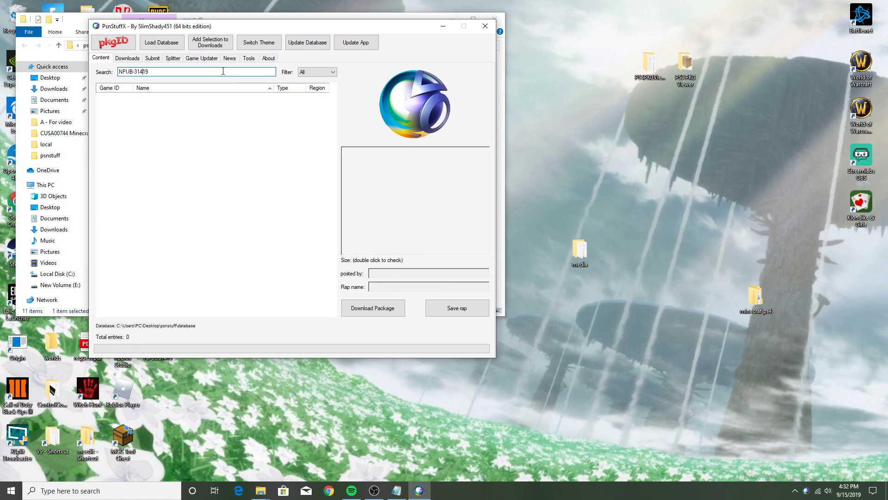
key("BackSpace")
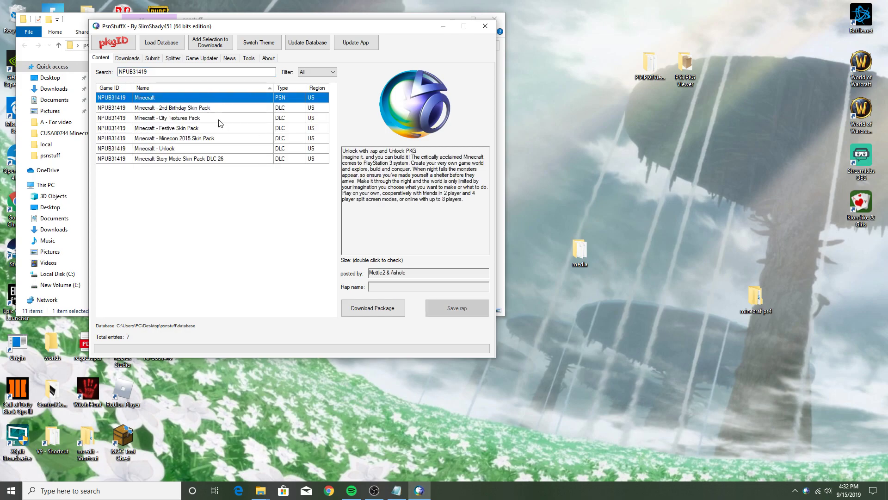
- Download the Minecraft PSN package for NPUB31419 and validate it
left_click(370, 309)
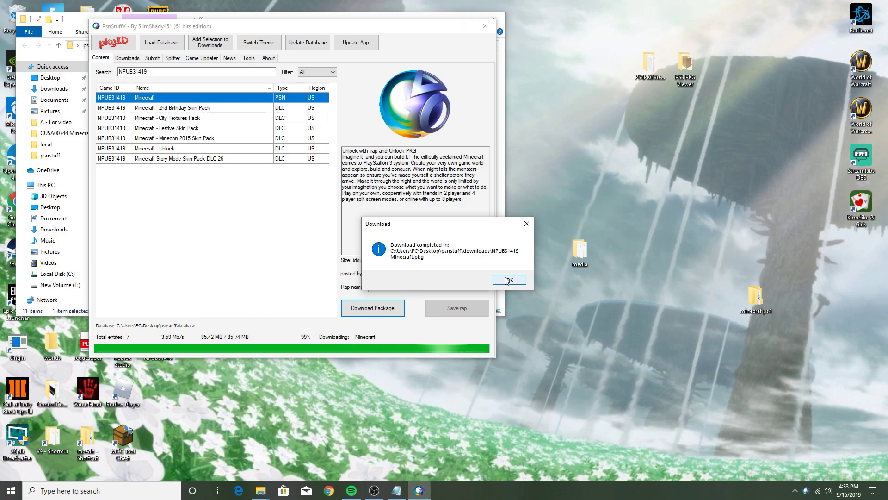
left_click(509, 281)
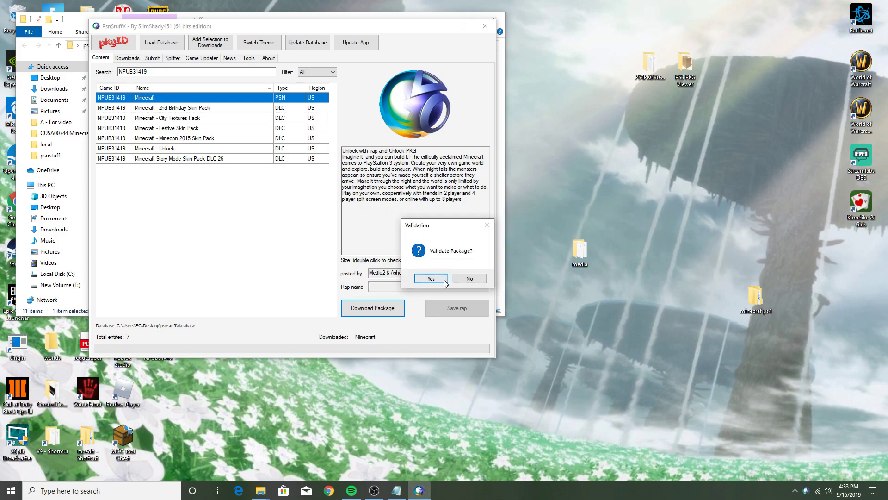
left_click(432, 281)
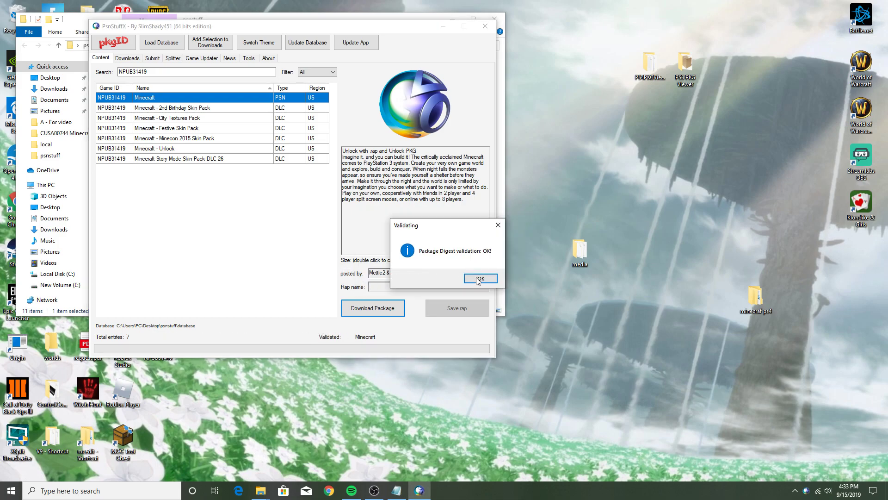
left_click(479, 279)
- Download the Minecraft - Unlock DLC package for NPUB31419 and validate it
left_click(262, 148)
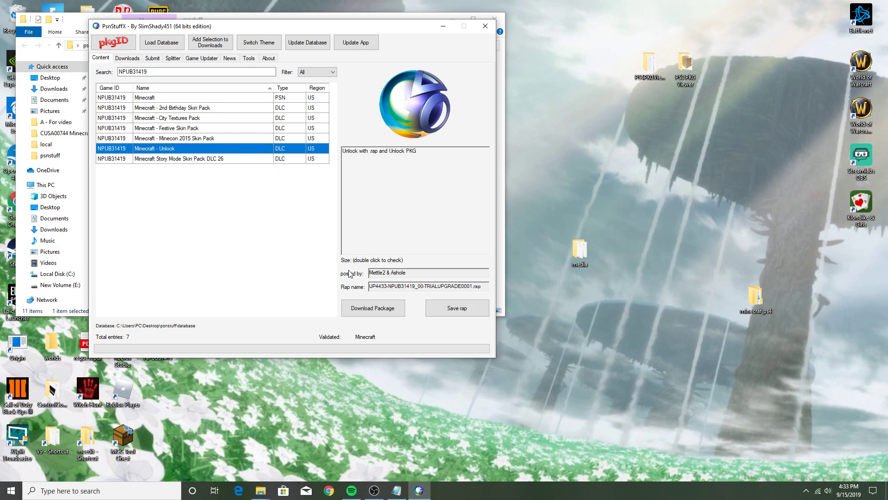
left_click(376, 316)
left_click(509, 280)
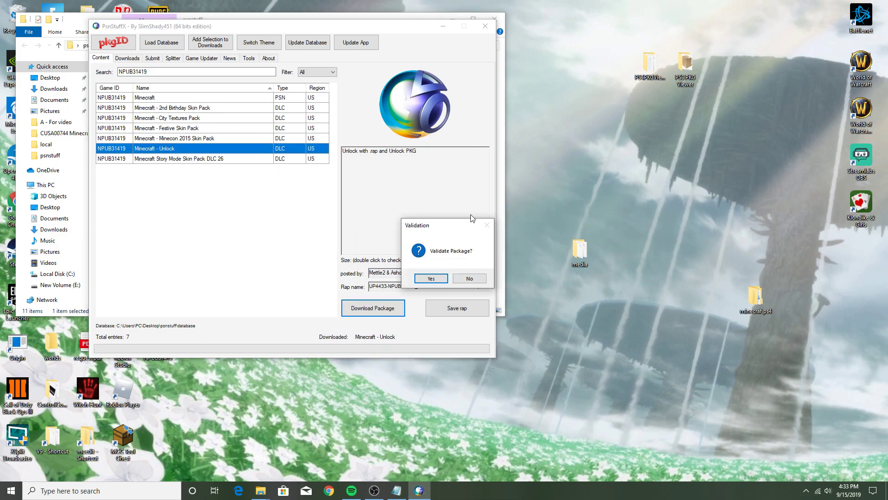
left_click(431, 278)
left_click(481, 279)
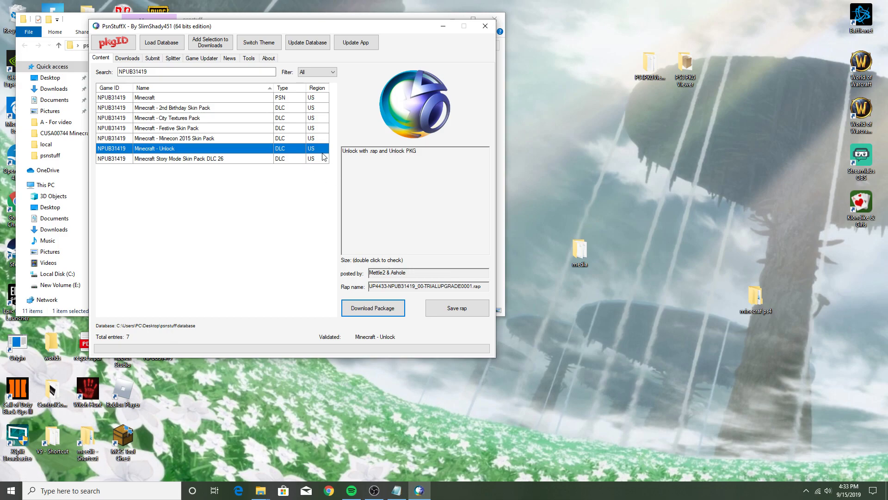
- Minimize PsnStuffX, open the downloads folder inside psnstuff and delete CUSA00744 Minecraft.pkg from it
left_click(443, 26)
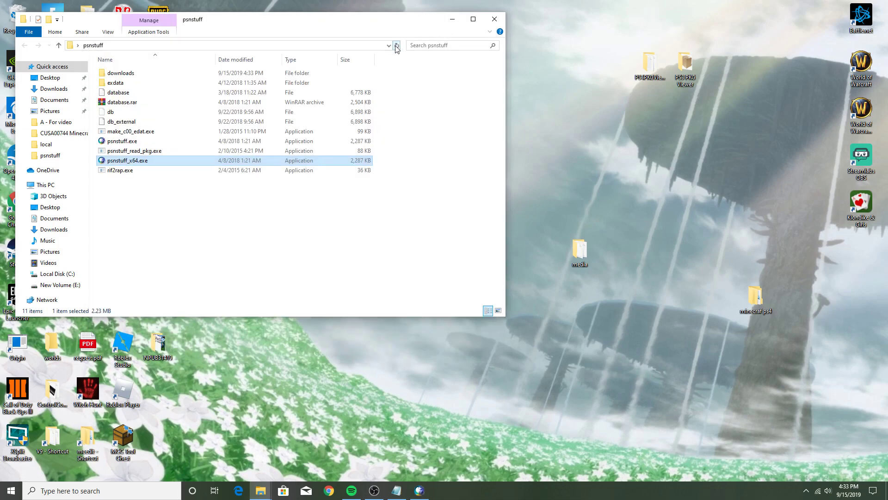
left_click_drag(315, 23, 467, 128)
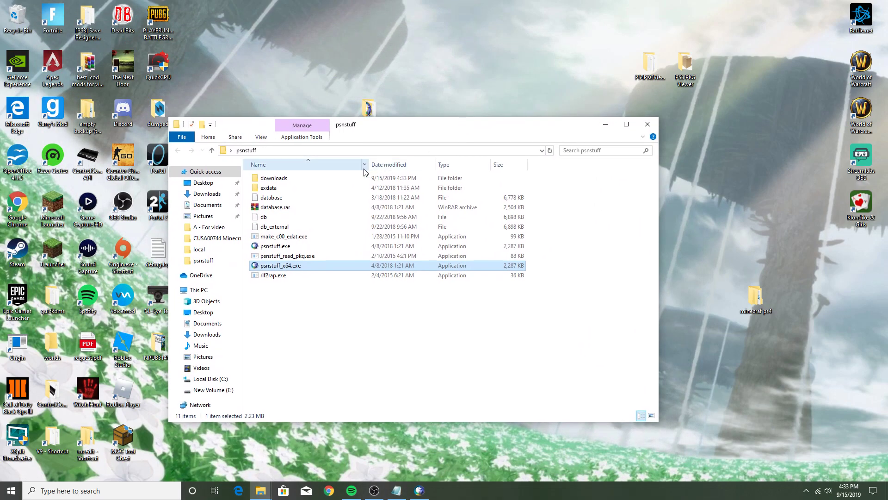
double_click(319, 178)
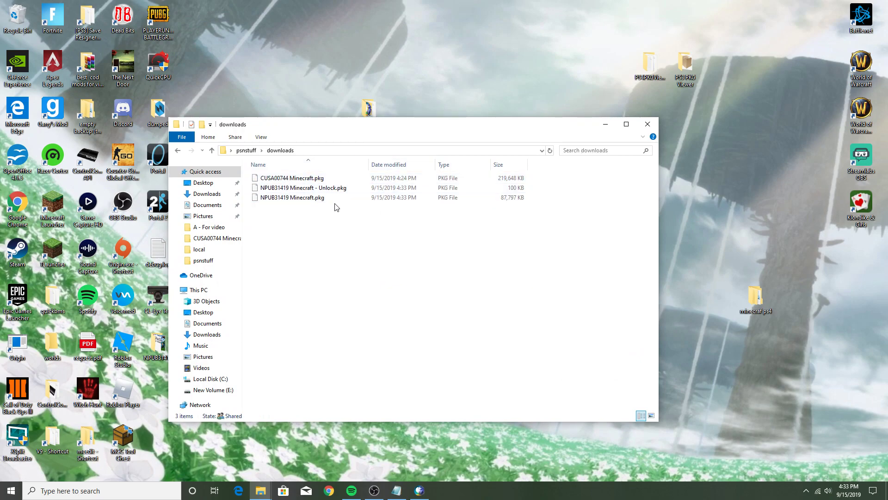
key("Delete")
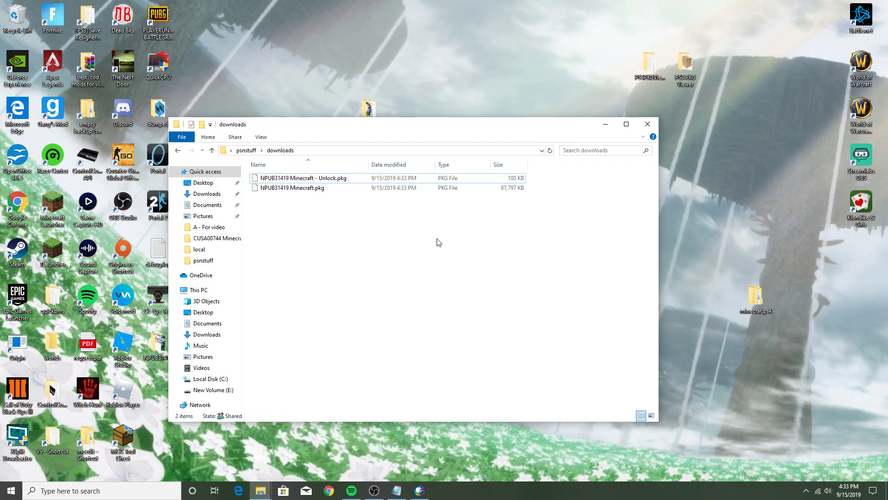
- Launch PkgView.exe from the PS3 PKG Viewer folder on the desktop and close that folder's window
double_click(685, 65)
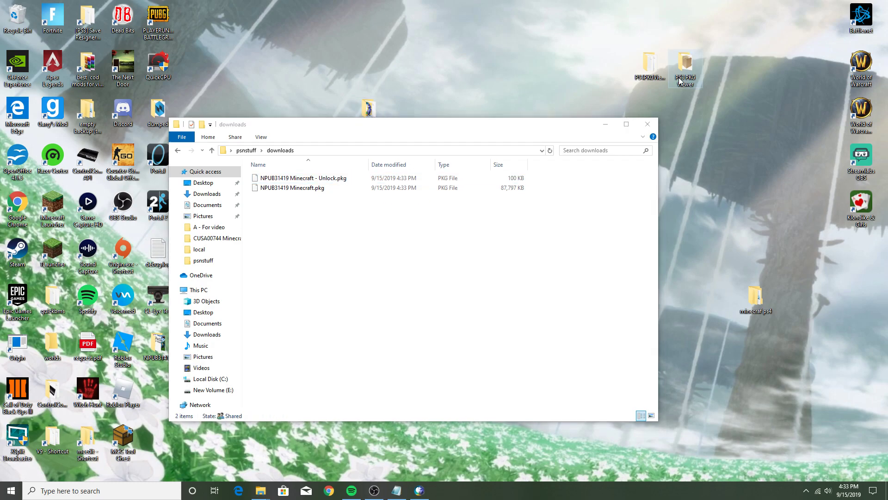
double_click(336, 190)
left_click(405, 135)
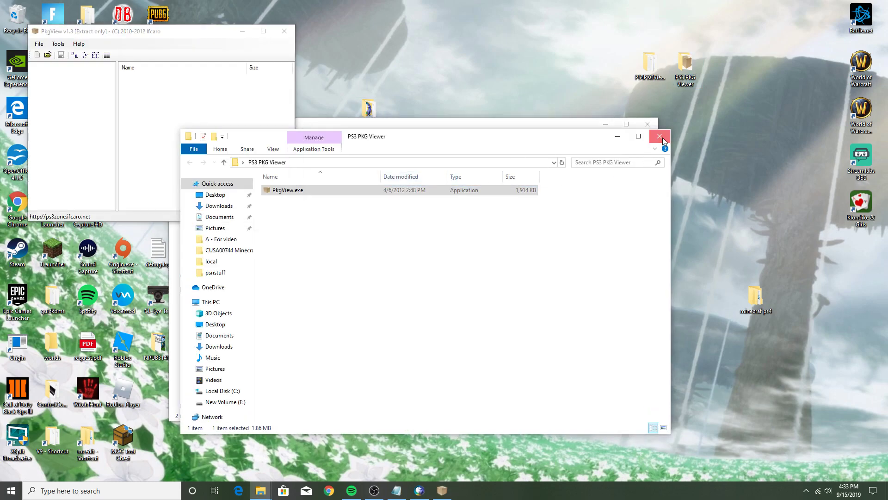
key("alt+F4")
left_click(410, 136)
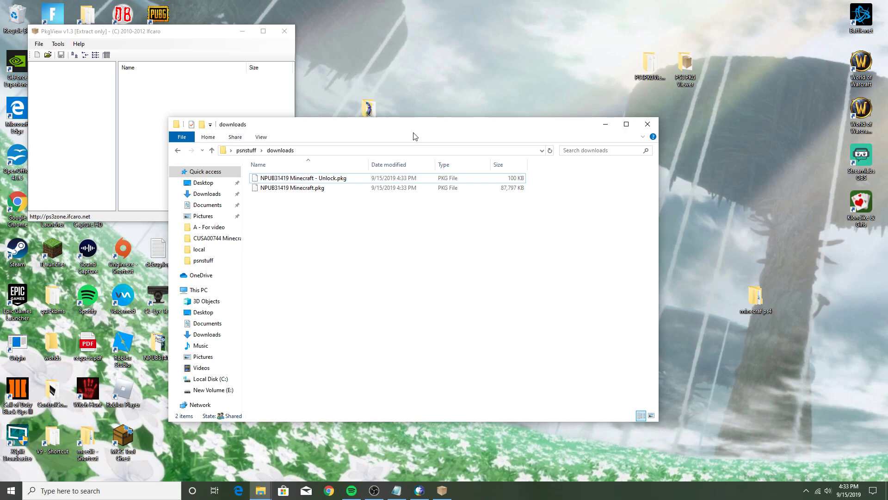
- Extract NPUB31419 Minecraft.pkg to its source folder with PkgView and check the contents of the extracted NPUB31419 folder
left_click(416, 193)
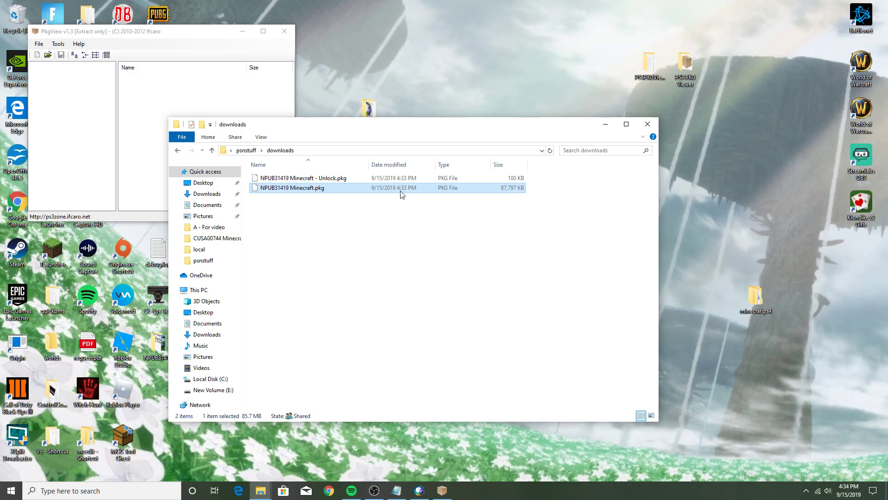
left_click_drag(400, 194, 91, 165)
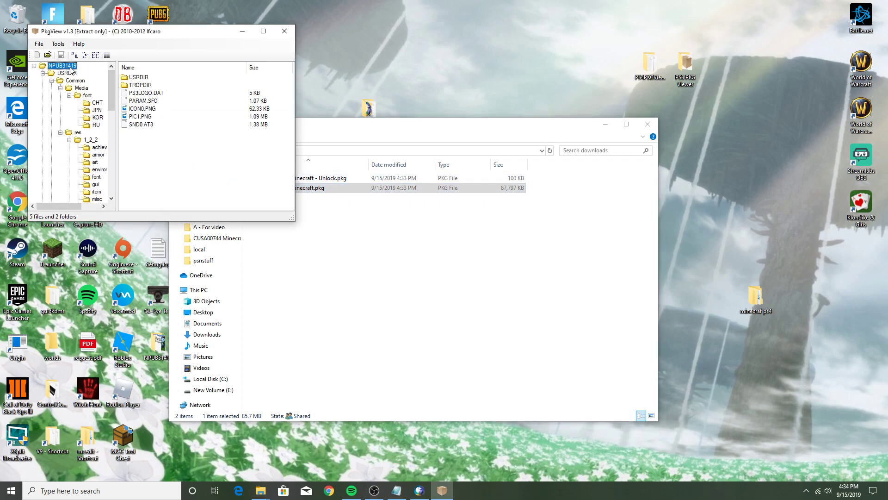
right_click(67, 69)
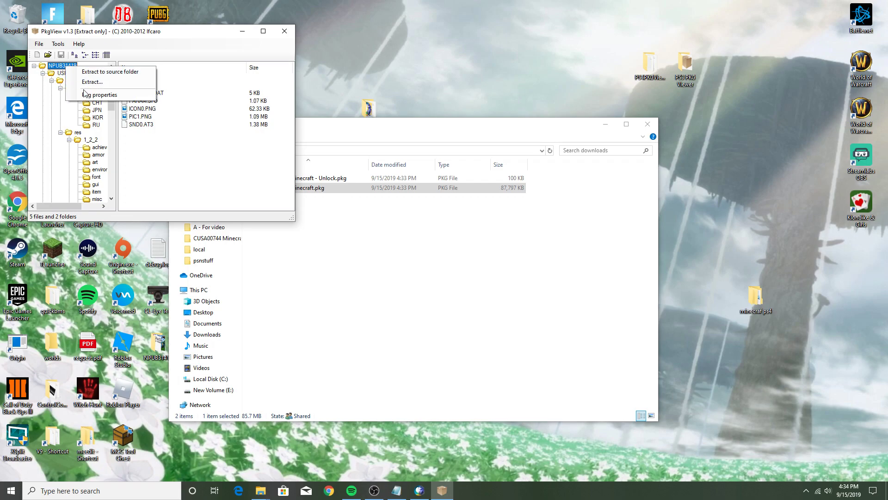
left_click(118, 78)
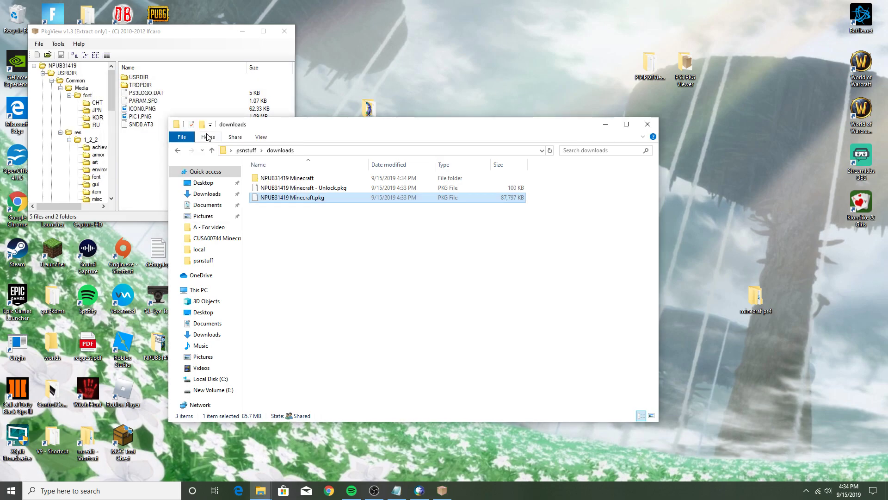
double_click(327, 180)
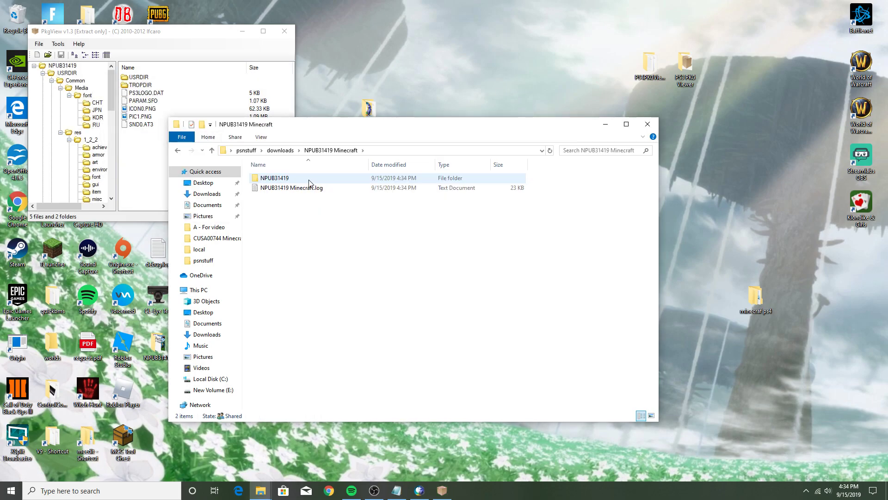
double_click(313, 178)
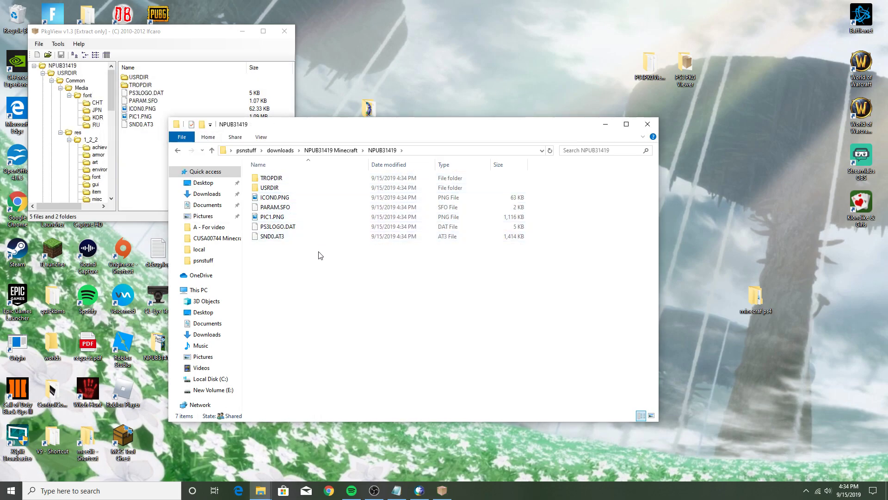
left_click(279, 150)
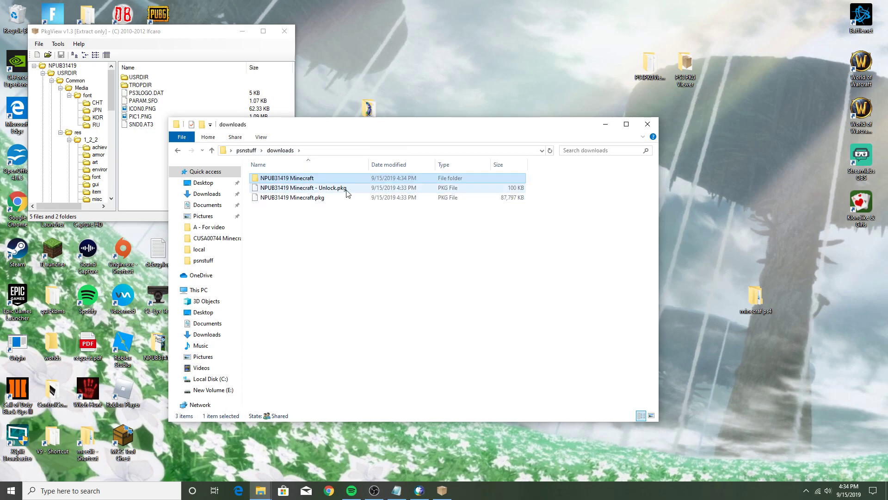
- Load NPUB31419 Minecraft - Unlock.pkg into PkgView and extract it to its source folder
left_click_drag(348, 189, 126, 192)
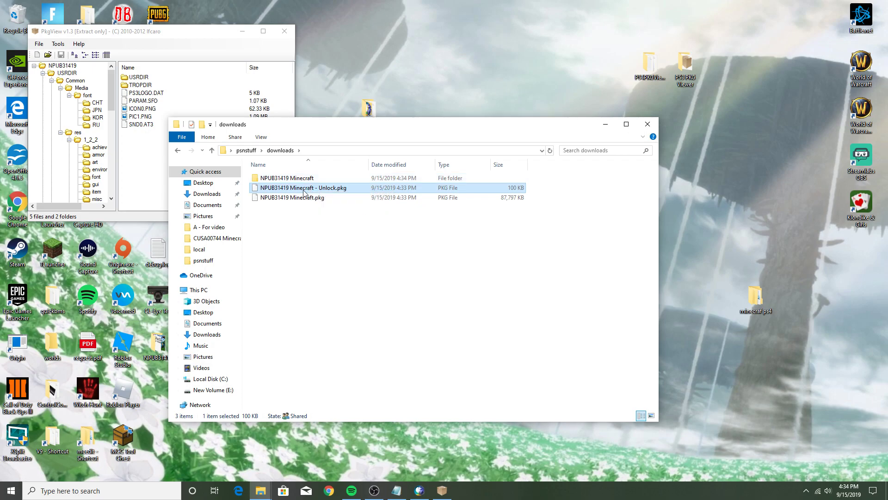
right_click(68, 67)
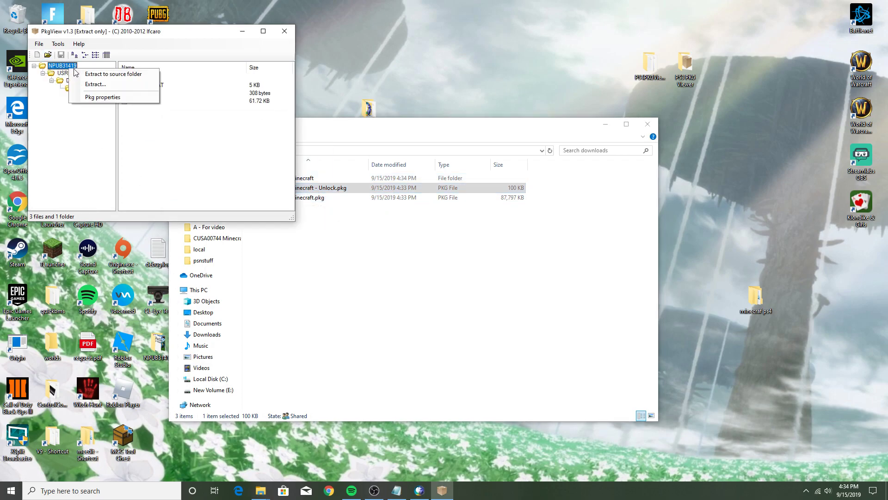
left_click(97, 74)
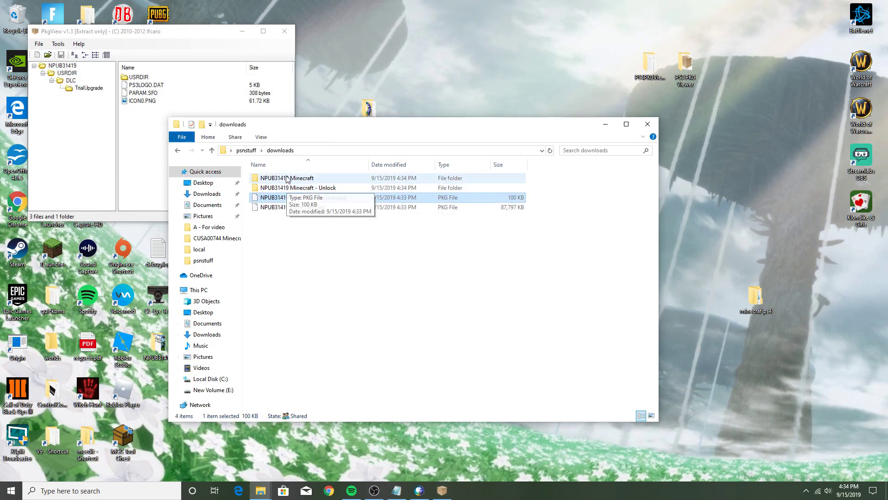
left_click(307, 216)
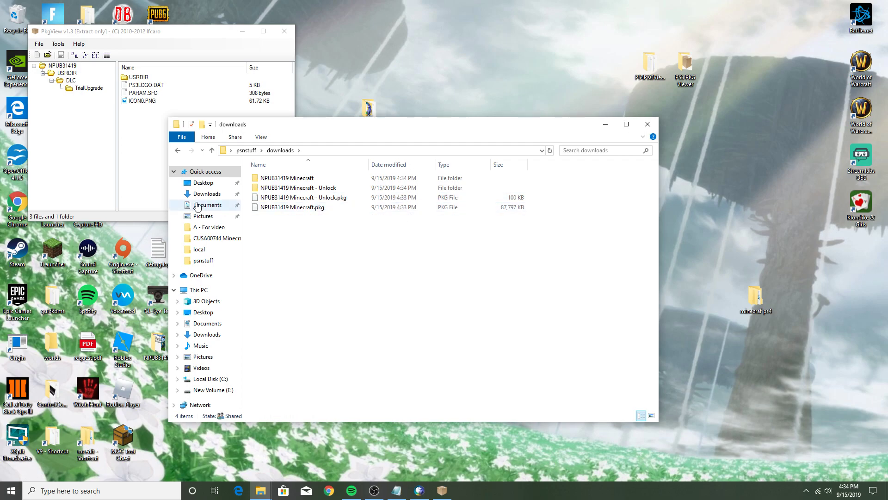
- Switch back to PsnStuffX and search the Game Updater for game ID NPUB31419
left_click(420, 490)
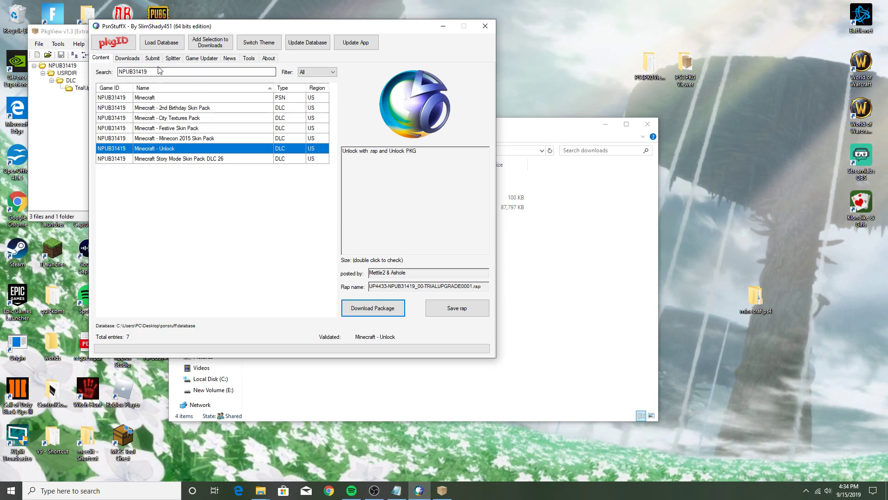
left_click(199, 59)
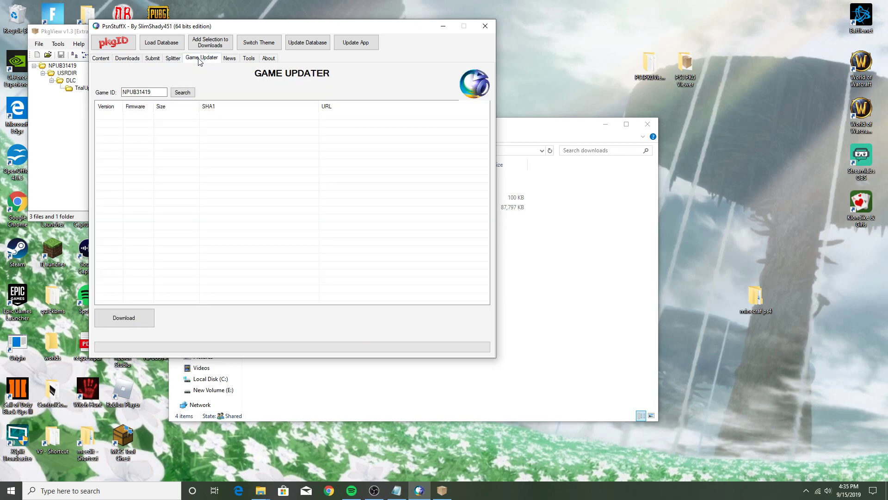
left_click(183, 93)
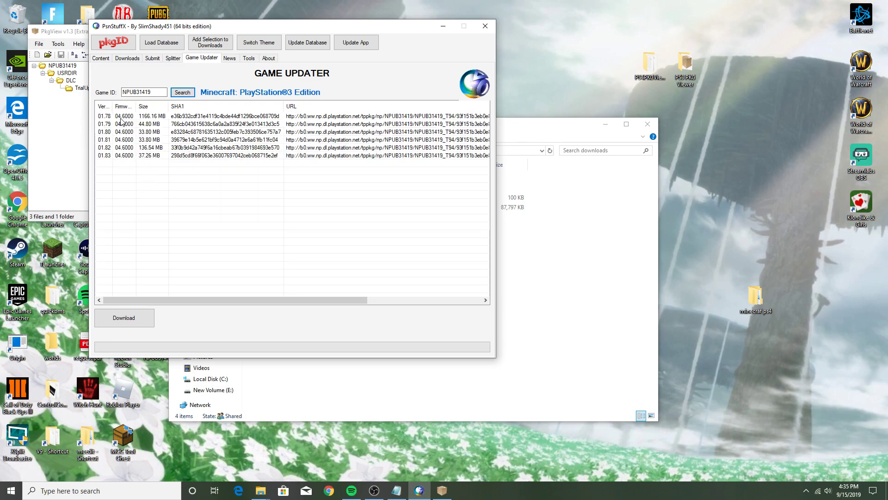
- Look through the listed update versions, download the version 01.79 update and close PsnStuffX
left_click(120, 117)
left_click(116, 124)
left_click(118, 133)
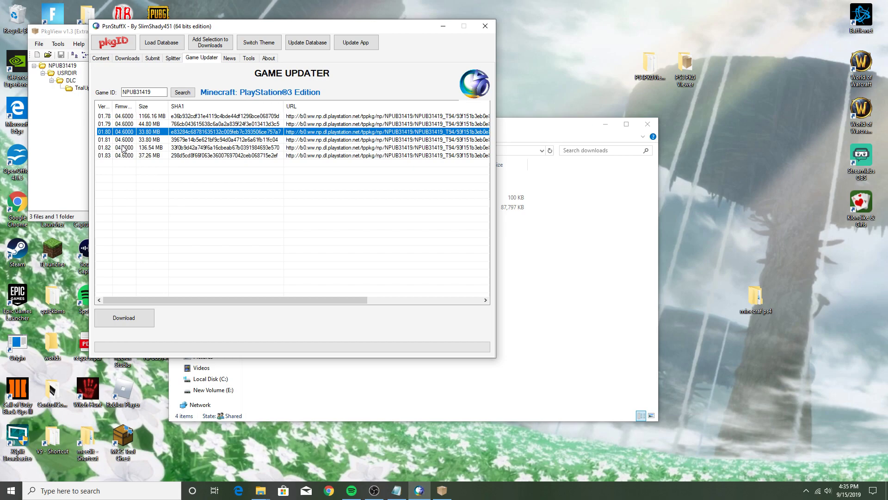
left_click(121, 140)
left_click(123, 156)
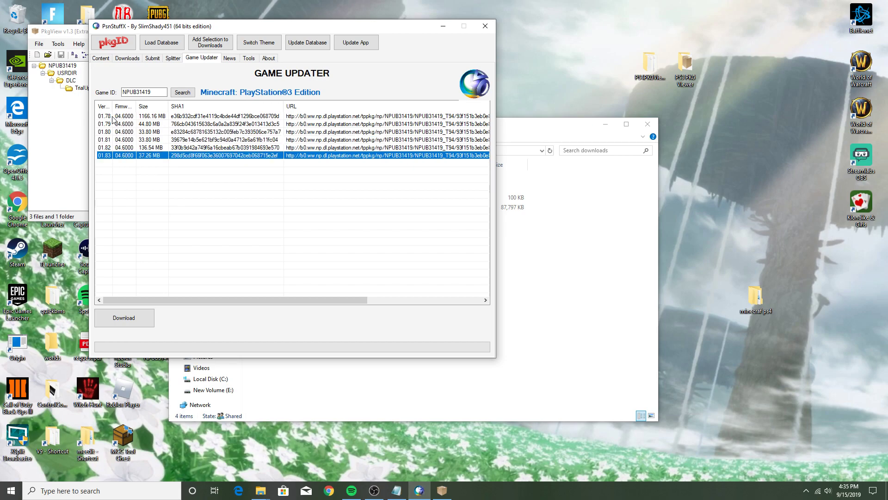
left_click(122, 125)
left_click(123, 317)
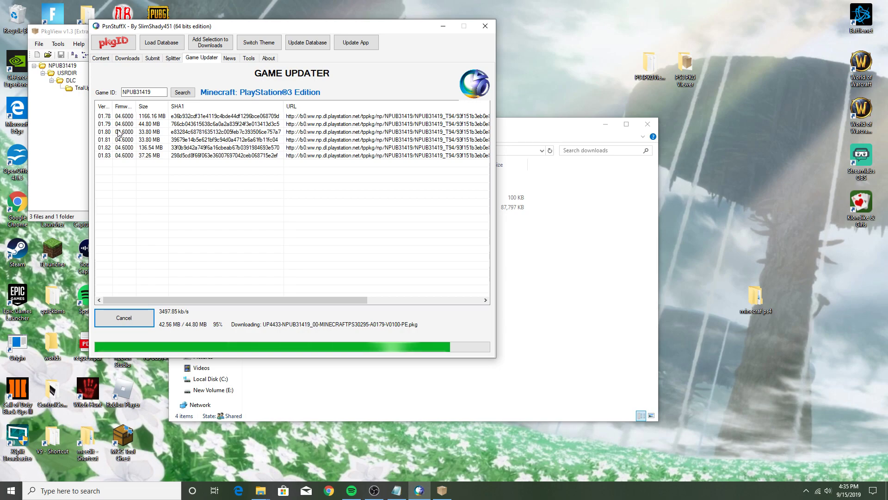
left_click(468, 278)
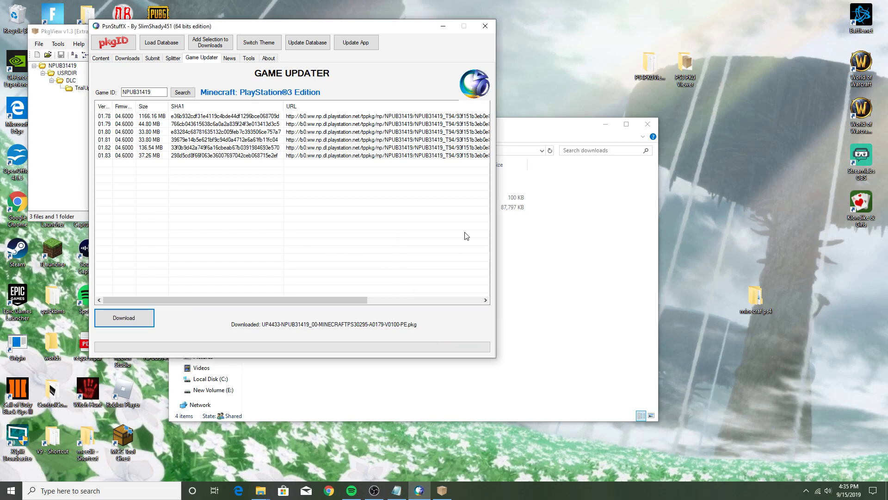
left_click(483, 27)
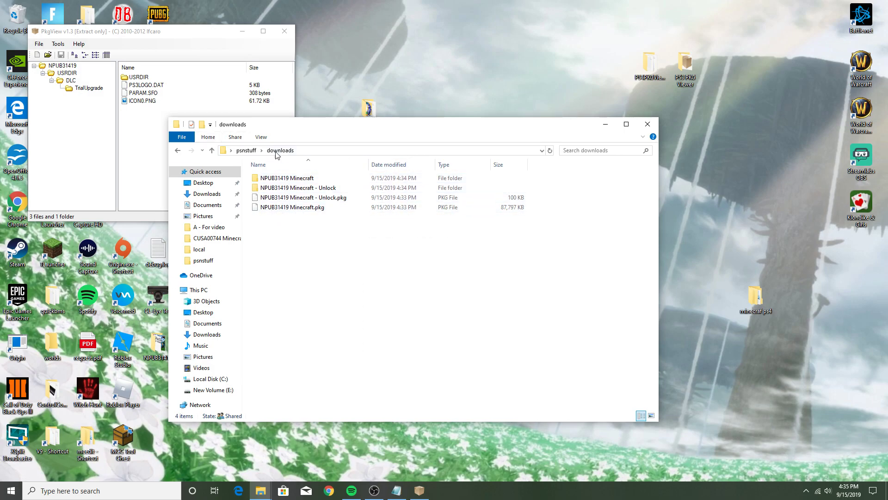
- Load the downloaded update package from the psnstuff update folder into PkgView and extract it to its source folder
left_click(247, 151)
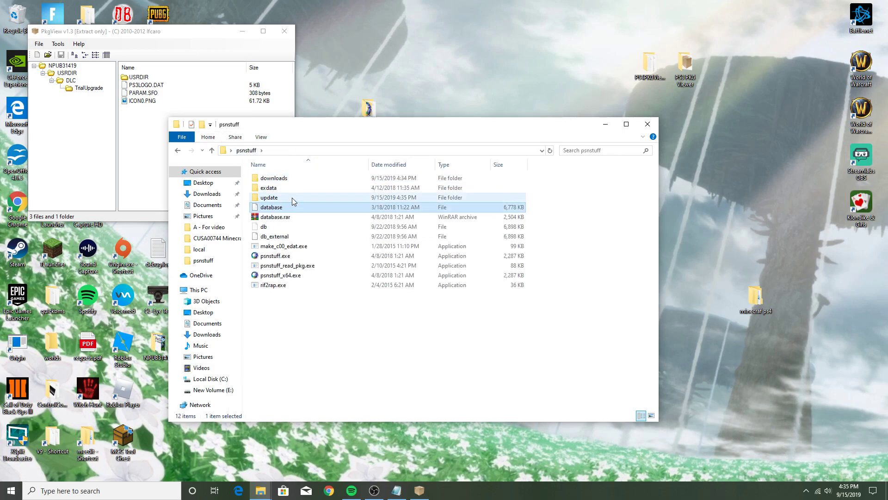
double_click(292, 198)
left_click_drag(296, 178, 120, 166)
left_click(69, 66)
right_click(74, 67)
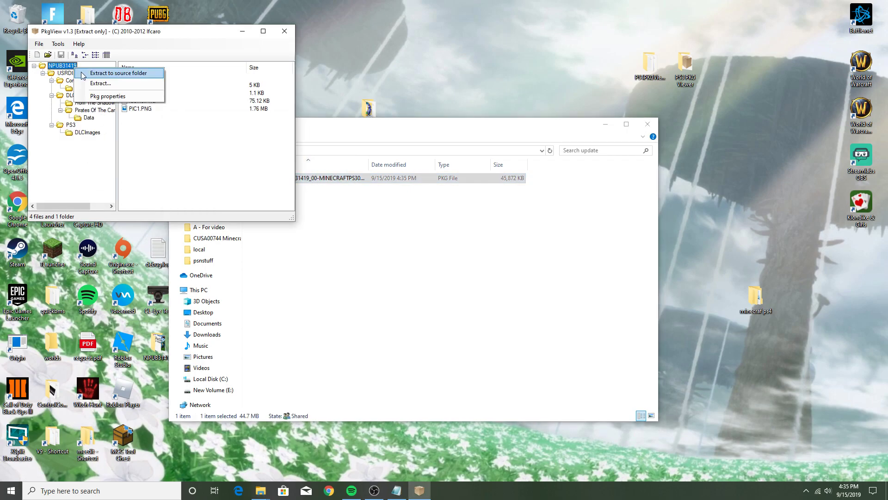
left_click(81, 71)
left_click(380, 248)
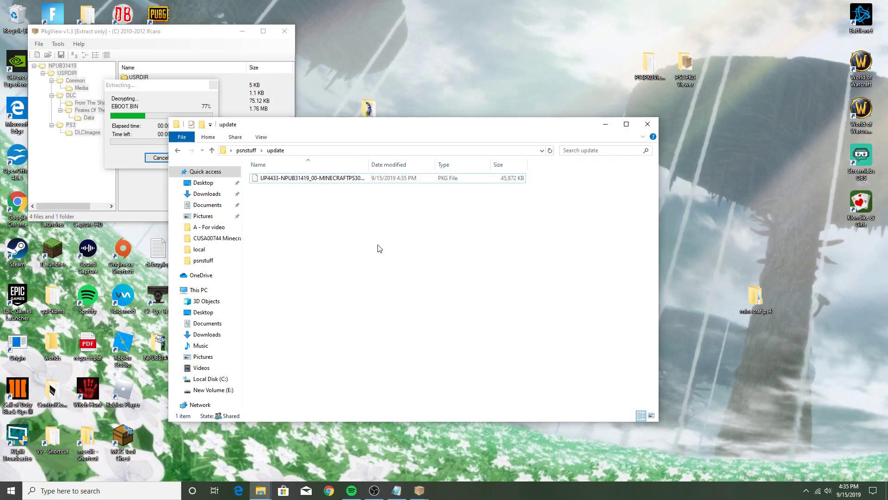
- Move the extracted NPUB31419 folder from NPUB31419 Minecraft in the psnstuff downloads to the desktop
left_click(237, 151)
double_click(294, 180)
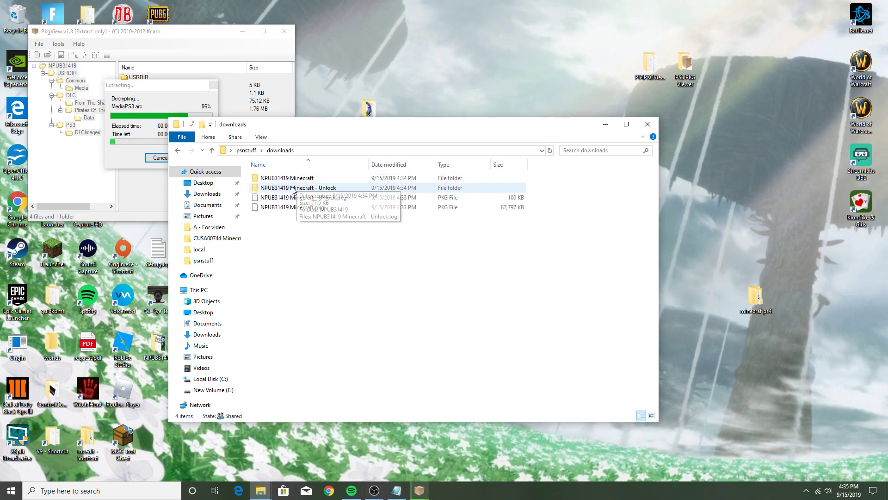
double_click(306, 179)
right_click(306, 180)
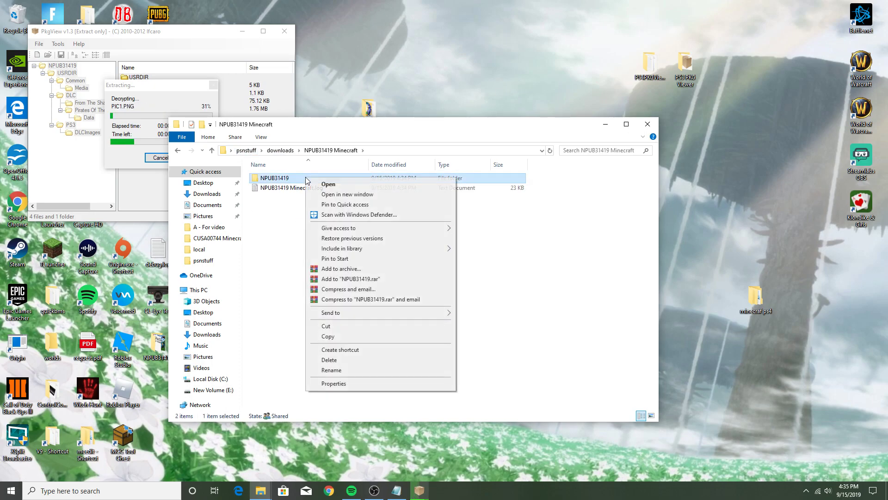
left_click(440, 85)
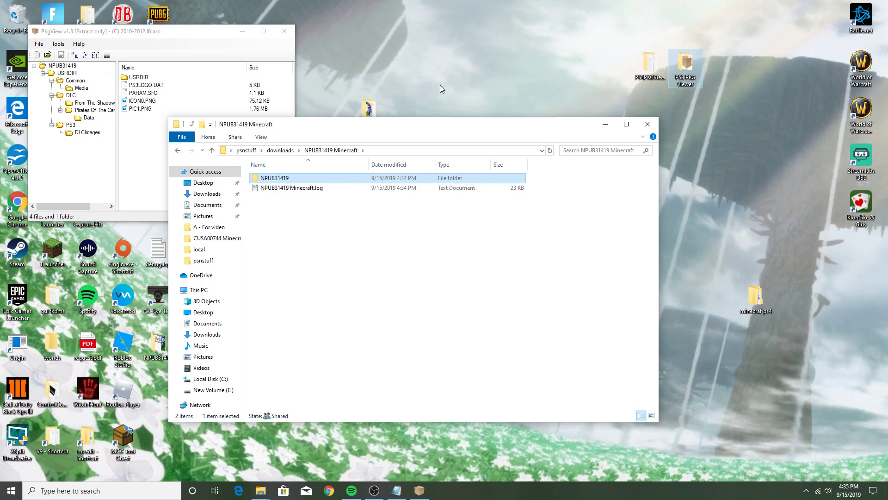
key("ctrl+v")
left_click(460, 176)
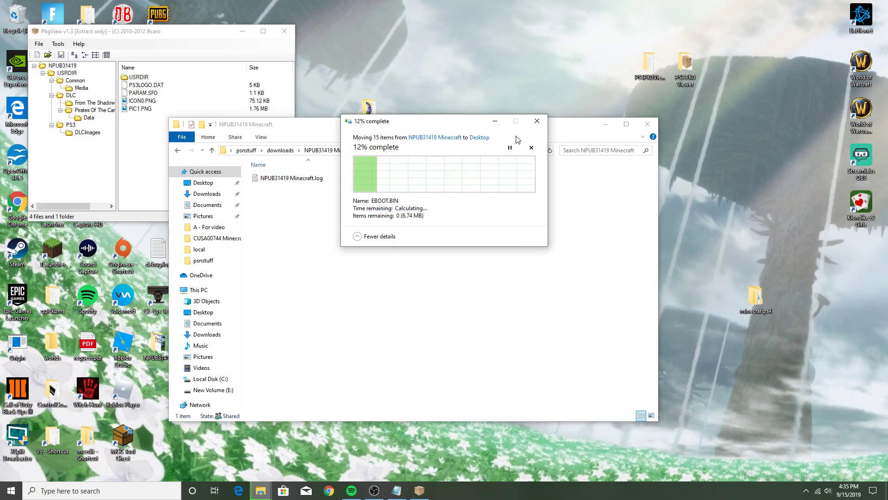
- Copy the NPUB31419 folder from NPUB31419 Minecraft - Unlock to the desktop, replacing the files with the same names
left_click(285, 151)
double_click(338, 188)
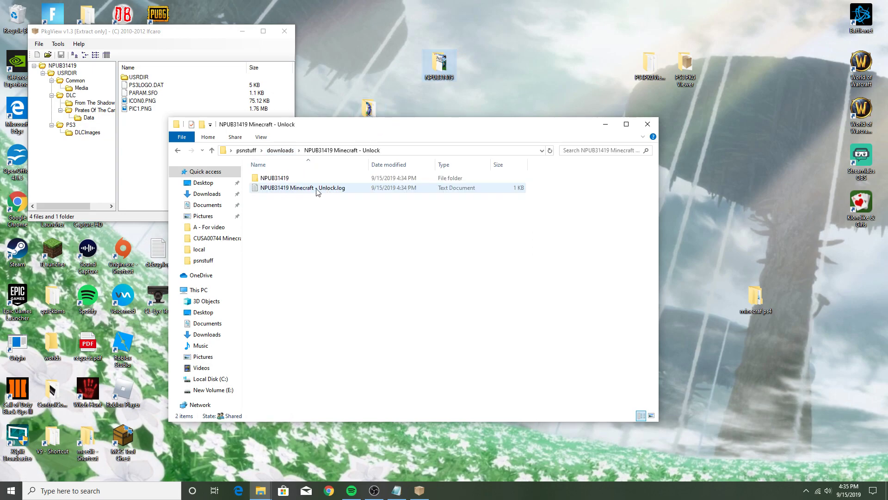
right_click(309, 179)
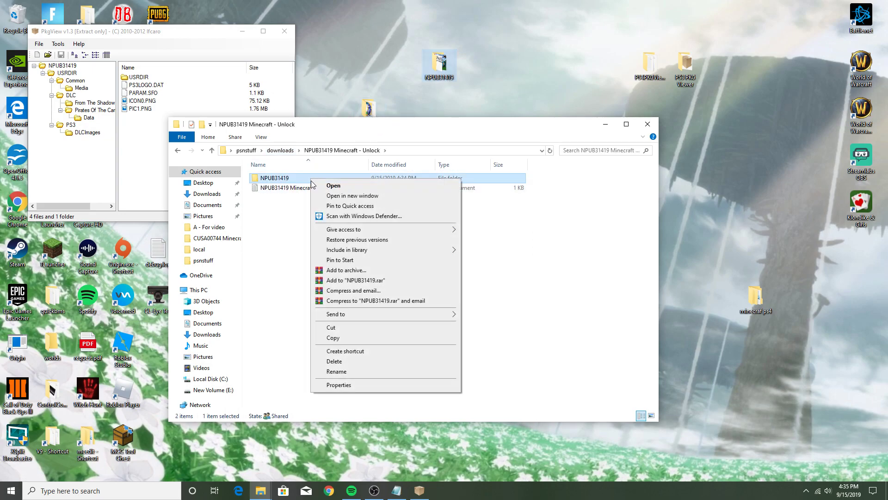
left_click(344, 340)
right_click(379, 74)
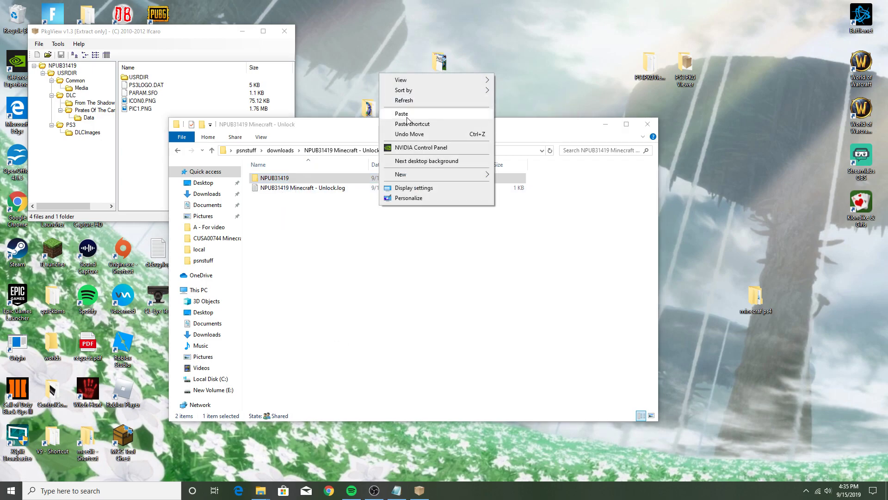
left_click(421, 114)
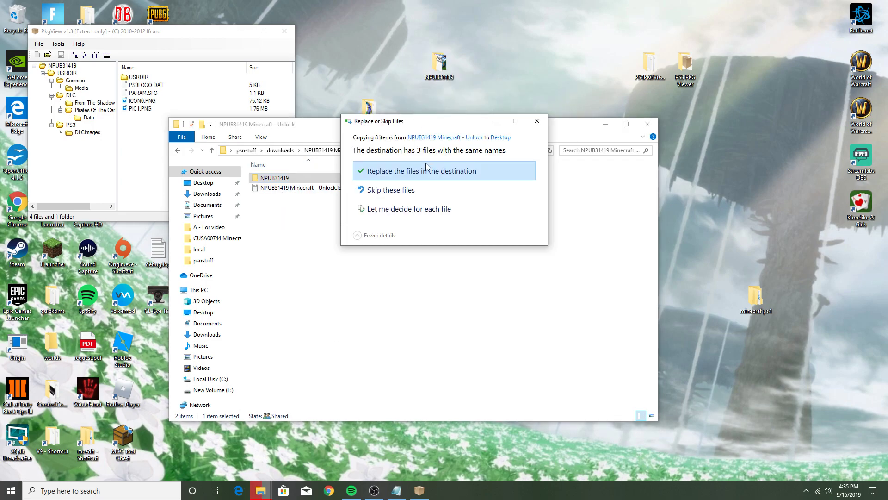
left_click(426, 165)
left_click_drag(373, 29, 443, 75)
- Open the extracted update's NPUB31419 folder in psnstuff and place the desktop's NPUB31419 folder window beside it
left_click(291, 152)
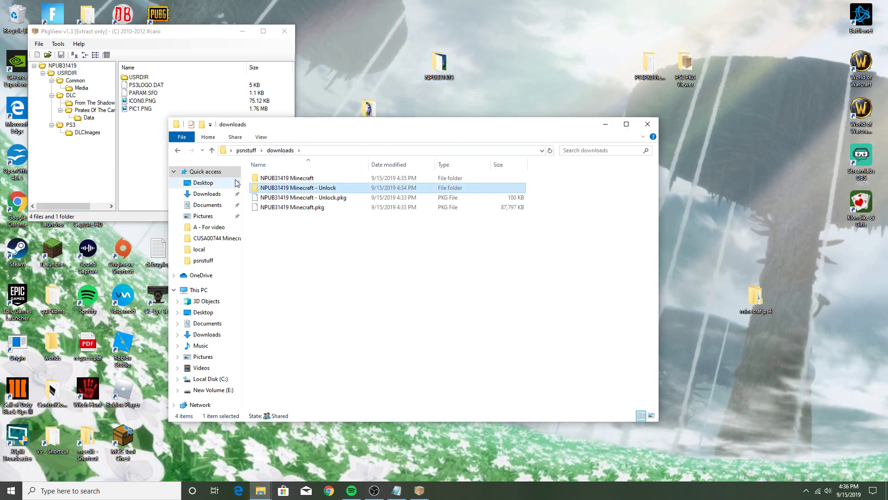
left_click(246, 150)
double_click(284, 197)
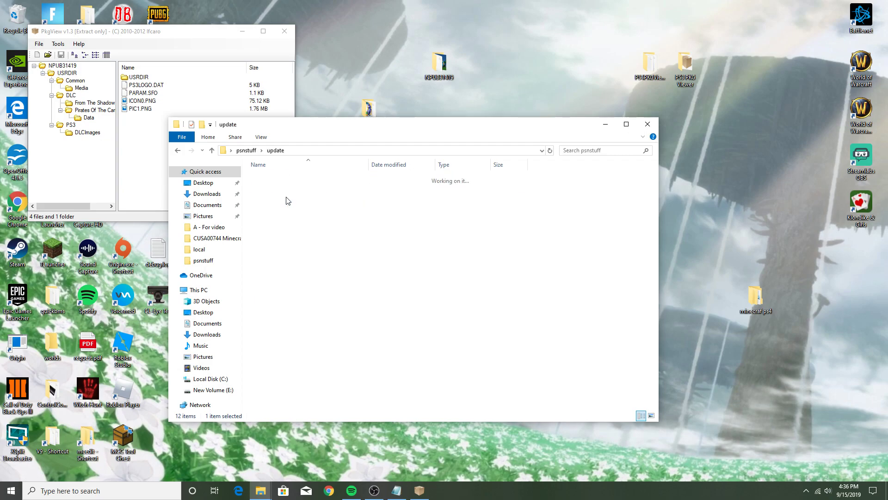
double_click(338, 181)
double_click(336, 178)
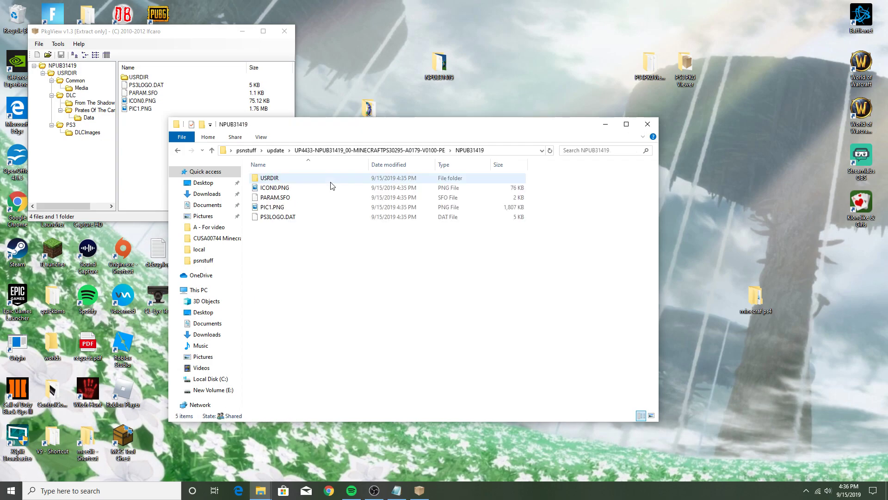
double_click(439, 65)
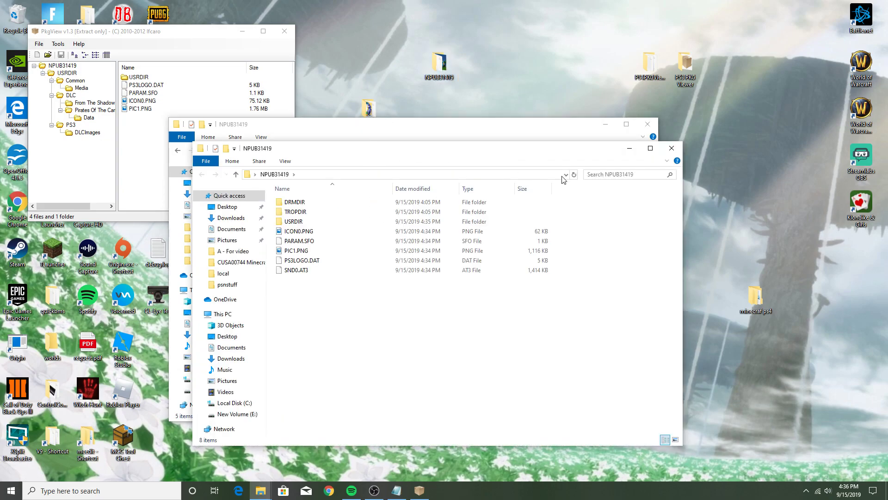
left_click_drag(538, 158, 760, 149)
- Copy the entire contents of the update's NPUB31419 folder into the desktop's NPUB31419 folder, replacing the existing files
left_click(358, 248)
left_click_drag(359, 248, 354, 178)
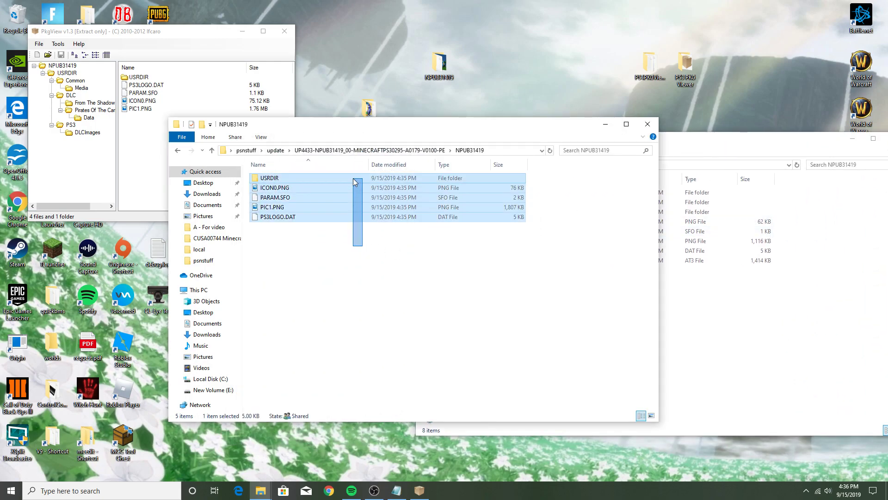
right_click(327, 198)
left_click(349, 306)
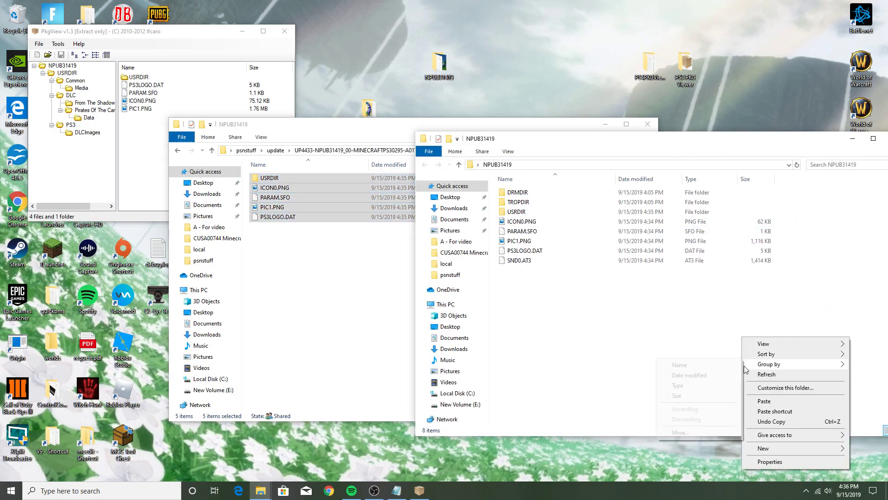
right_click(742, 338)
left_click(764, 401)
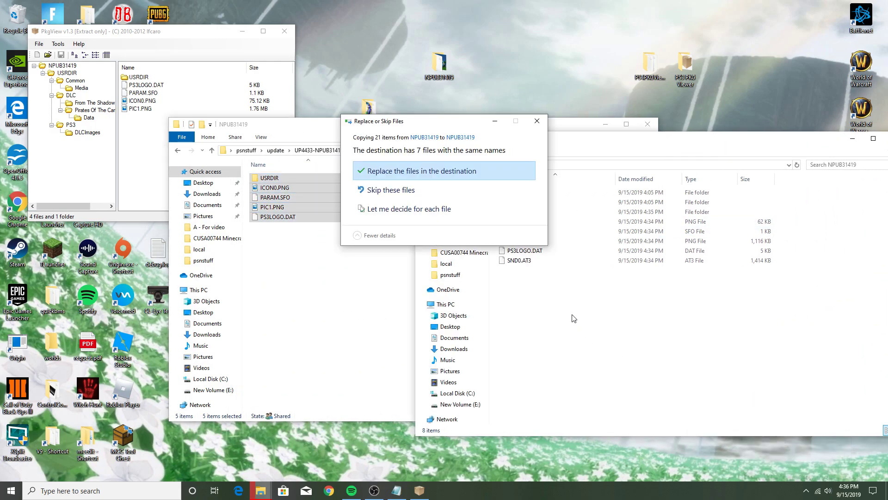
left_click(455, 171)
- Clear the file selections and close both NPUB31419 folder windows
left_click(398, 313)
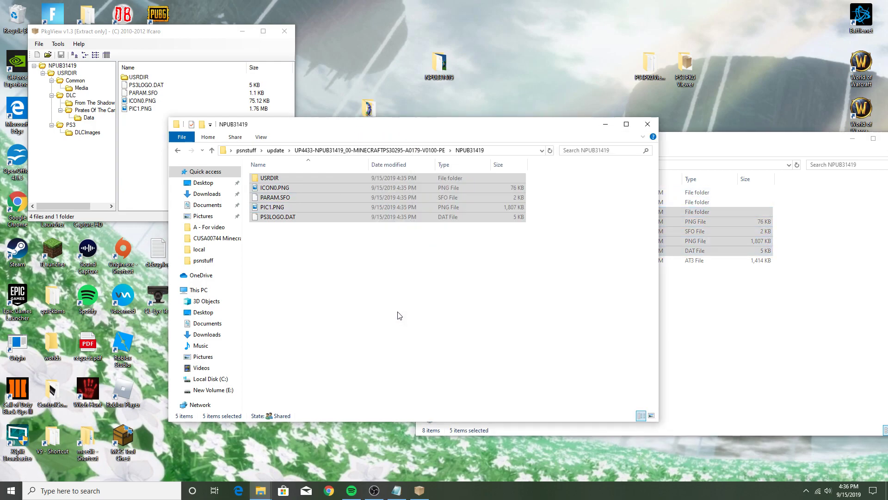
left_click(739, 303)
left_click_drag(639, 141, 484, 146)
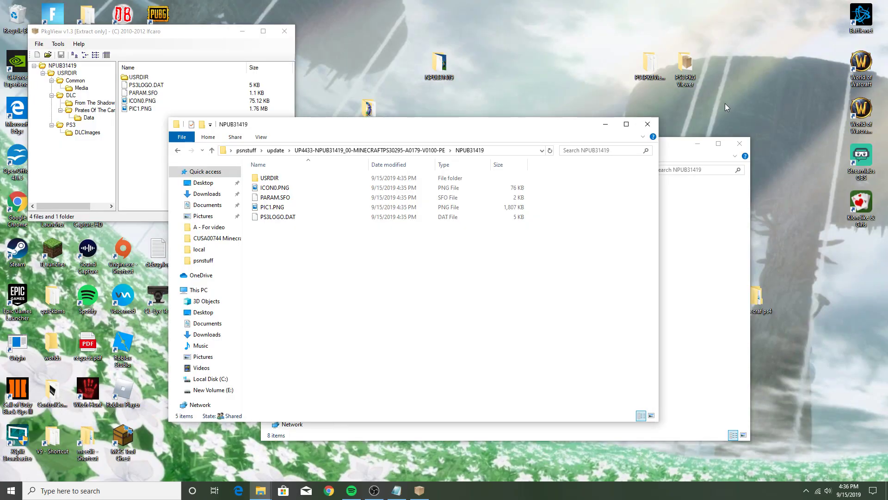
left_click(649, 124)
left_click(740, 144)
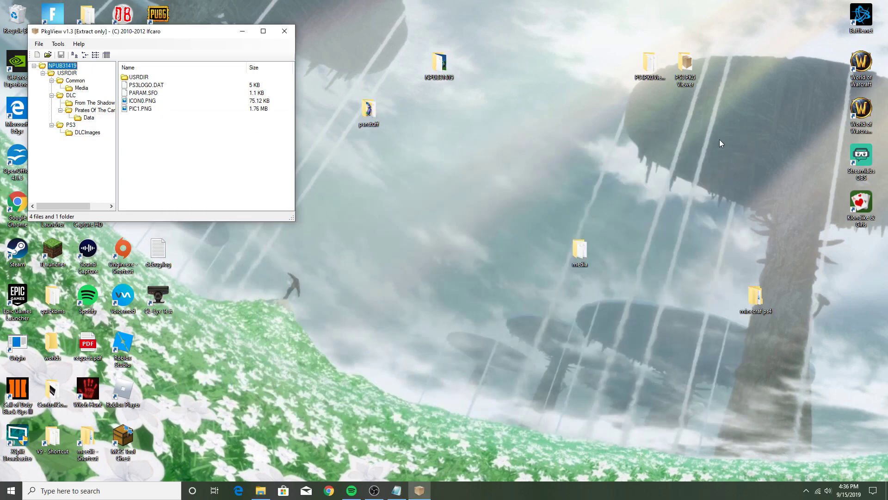